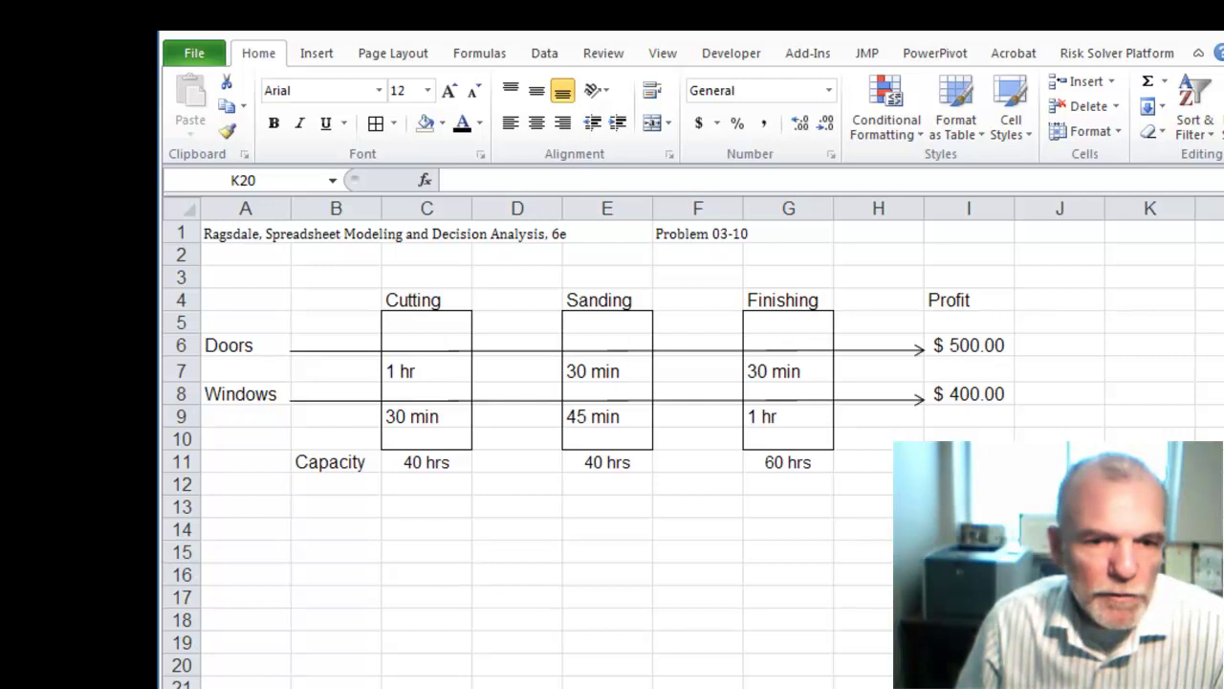
# Move to the next worksheet, which holds the Doors/Windows LP model layout.
pyautogui.hotkey('ctrl', 'pagedown')
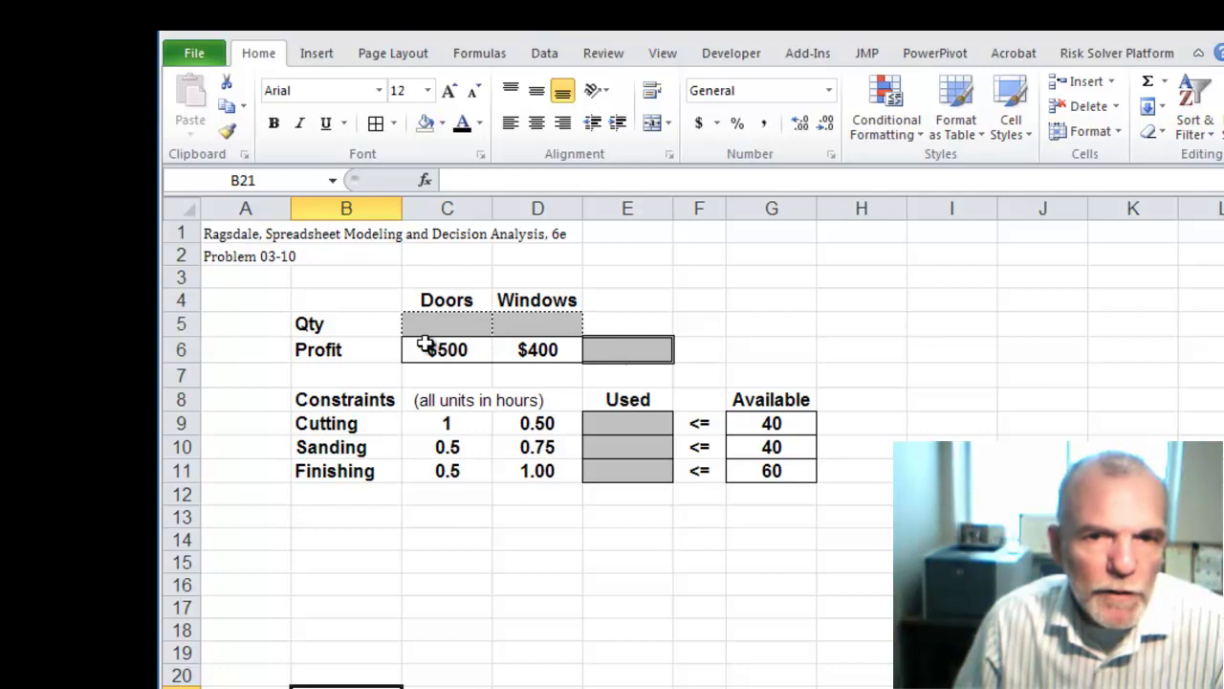
# Enter a quantity of 1 for both Doors (C5) and Windows (D5).
pyautogui.click(445, 323)
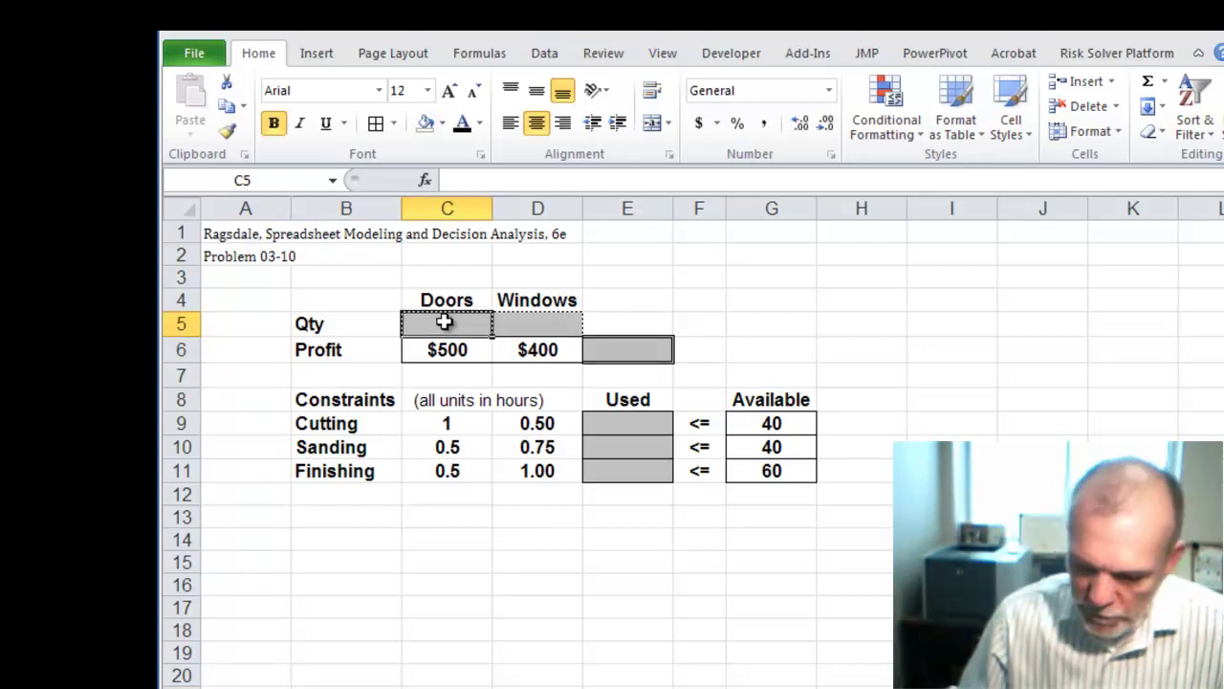
pyautogui.write('1')
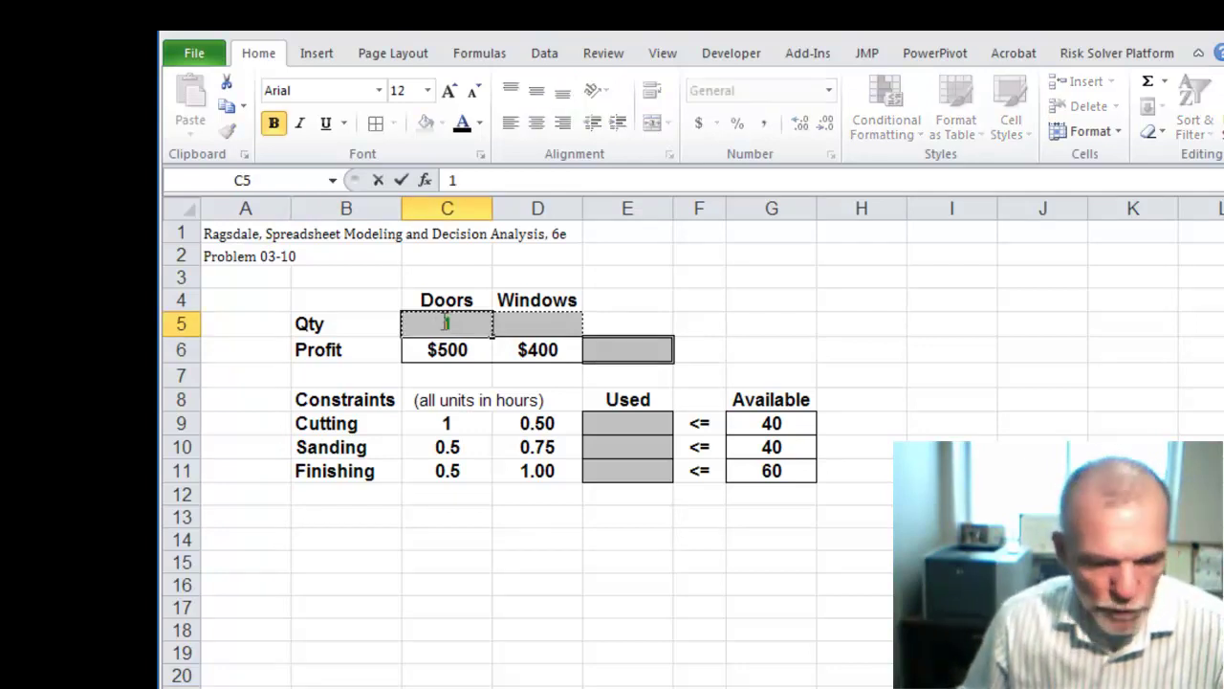
pyautogui.press('Tab')
pyautogui.write('1')
pyautogui.press('Tab')
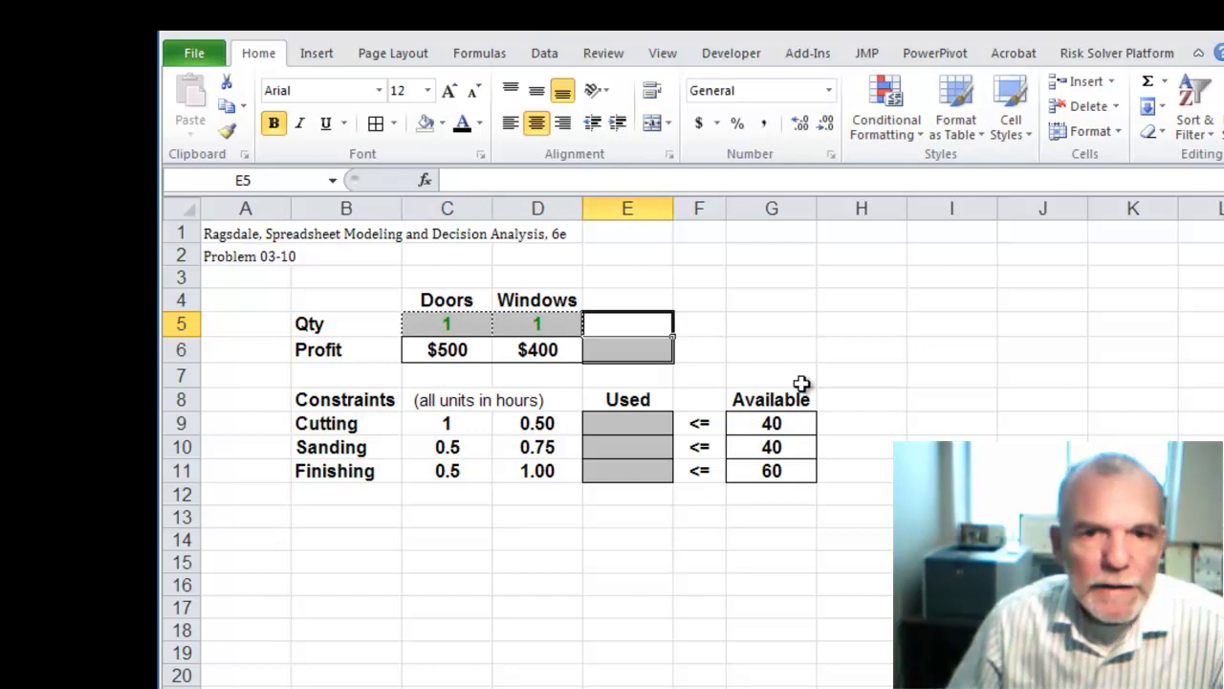
# Enter =SUMPRODUCT(C5:D5,C6:D6) in E6 as the total profit.
pyautogui.click(645, 348)
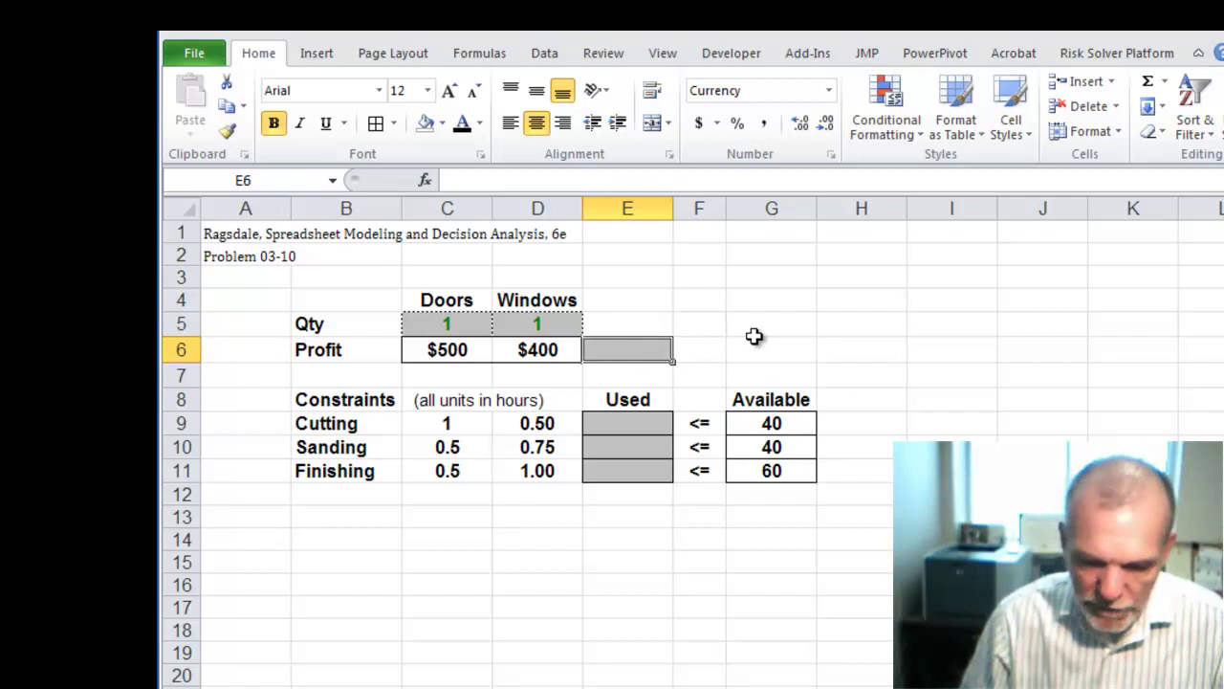
pyautogui.write('=sumpr')
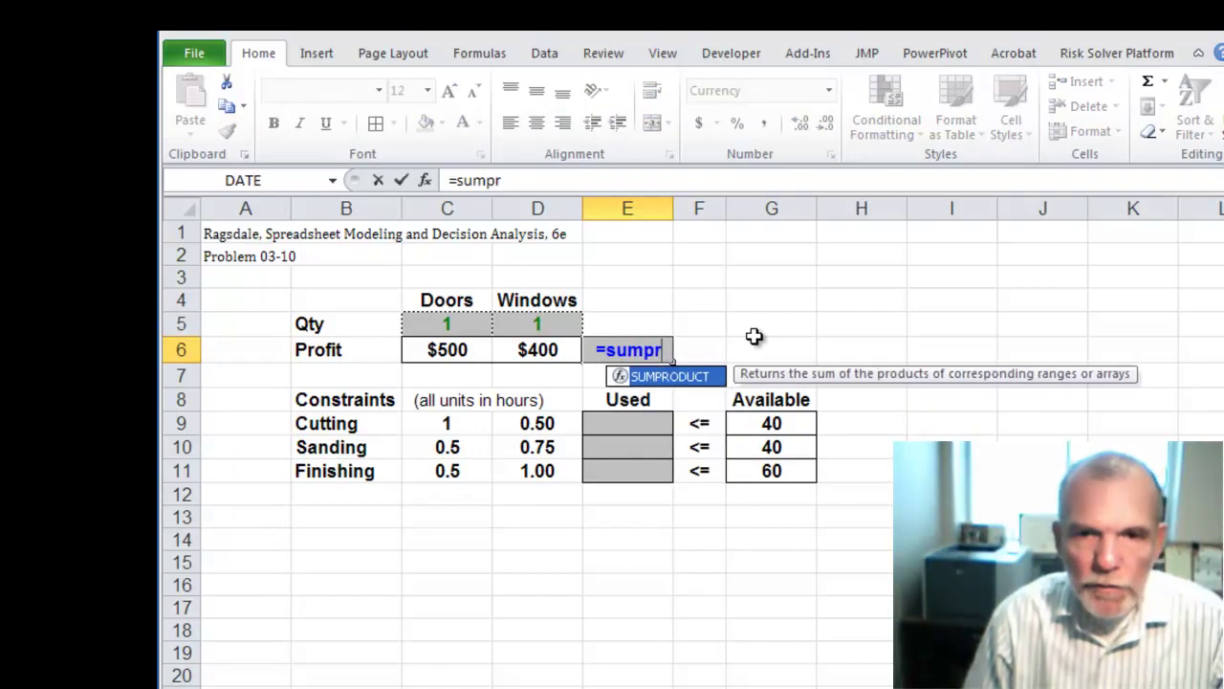
pyautogui.write('oduct')
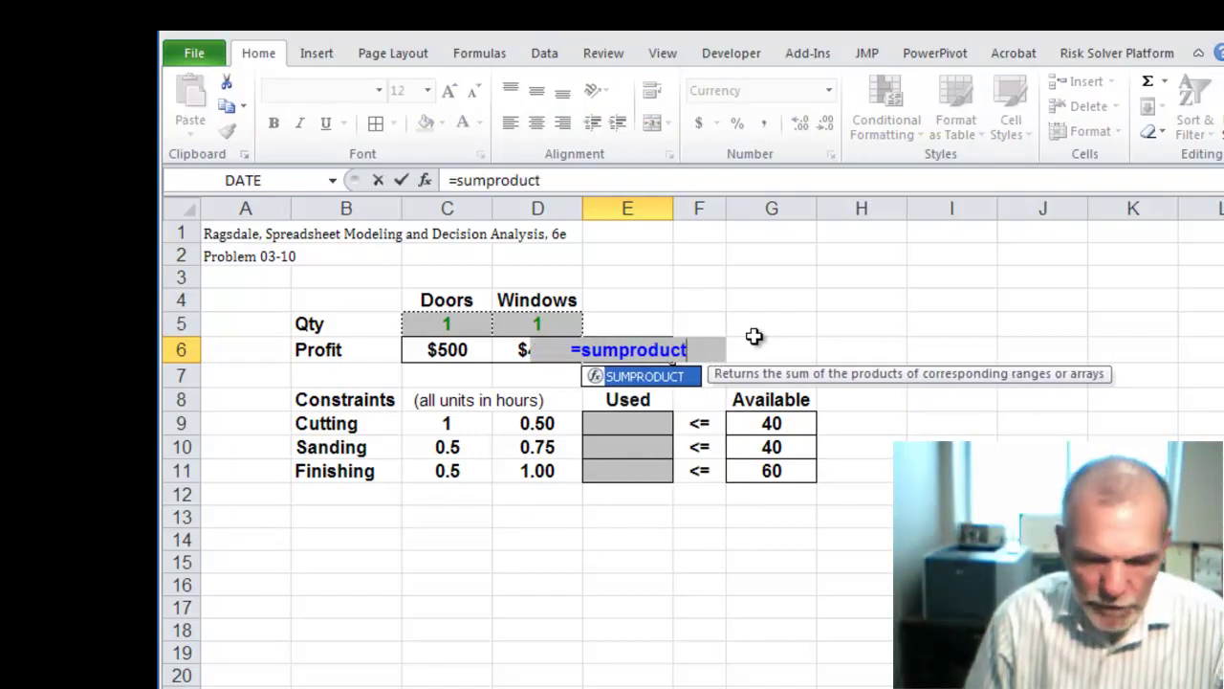
pyautogui.write('(')
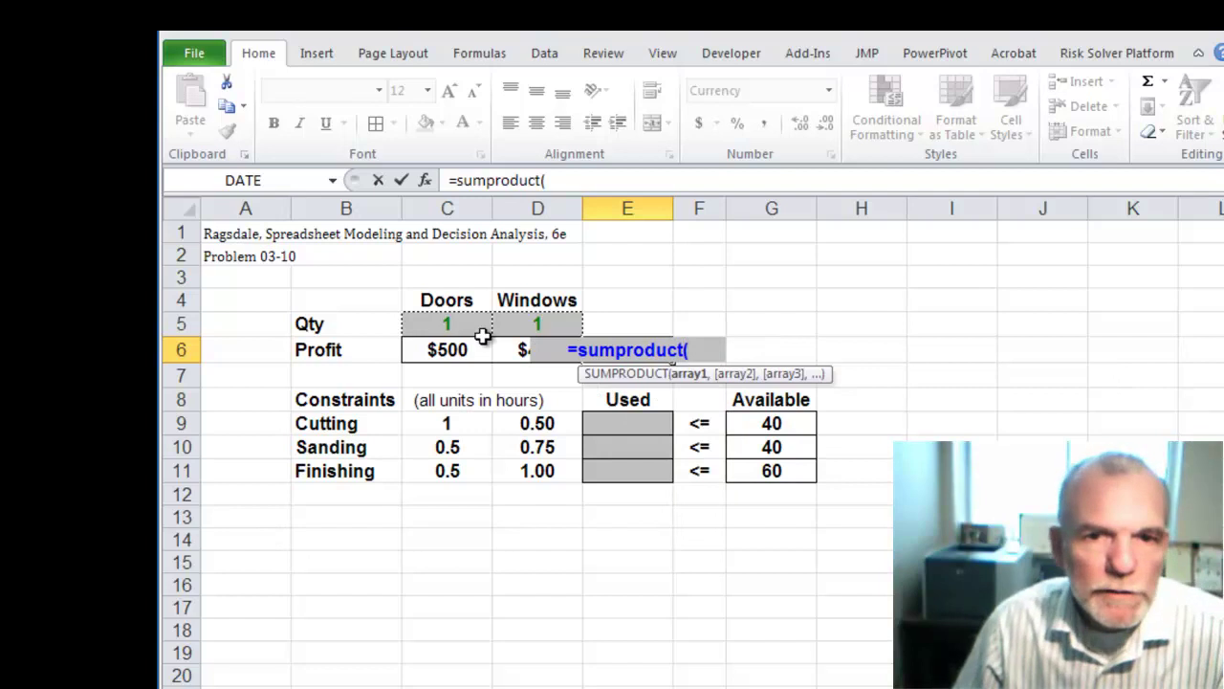
pyautogui.moveTo(451, 323); pyautogui.dragTo(509, 327)
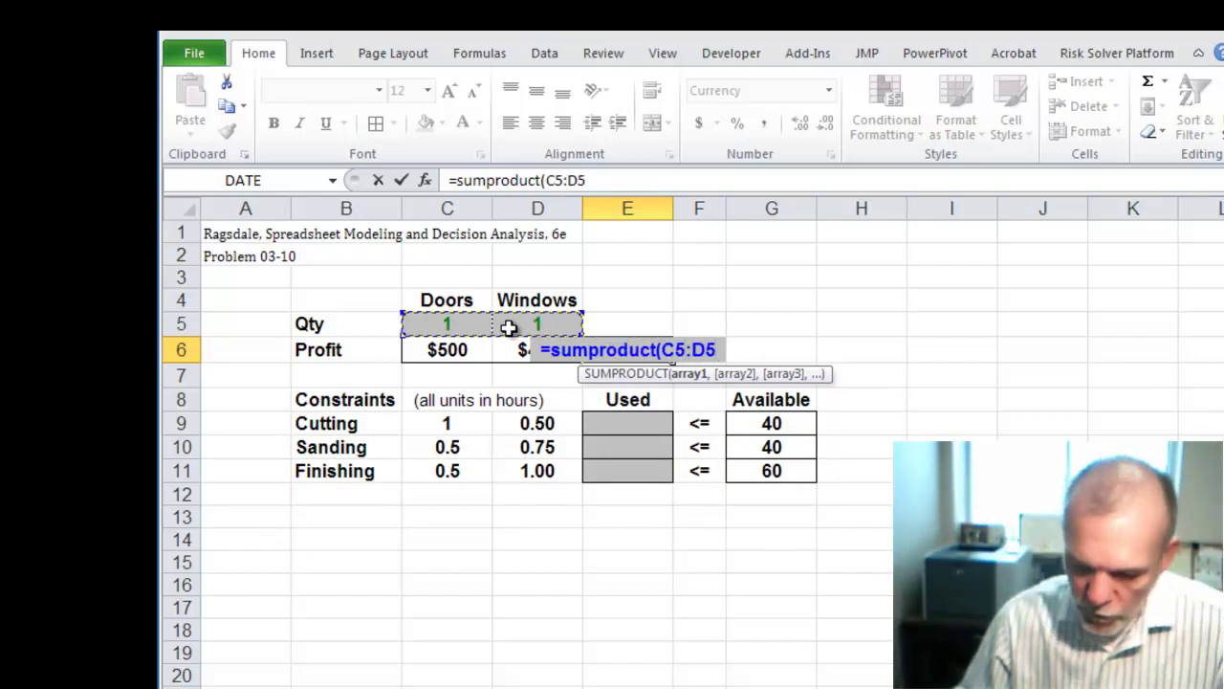
pyautogui.write(',')
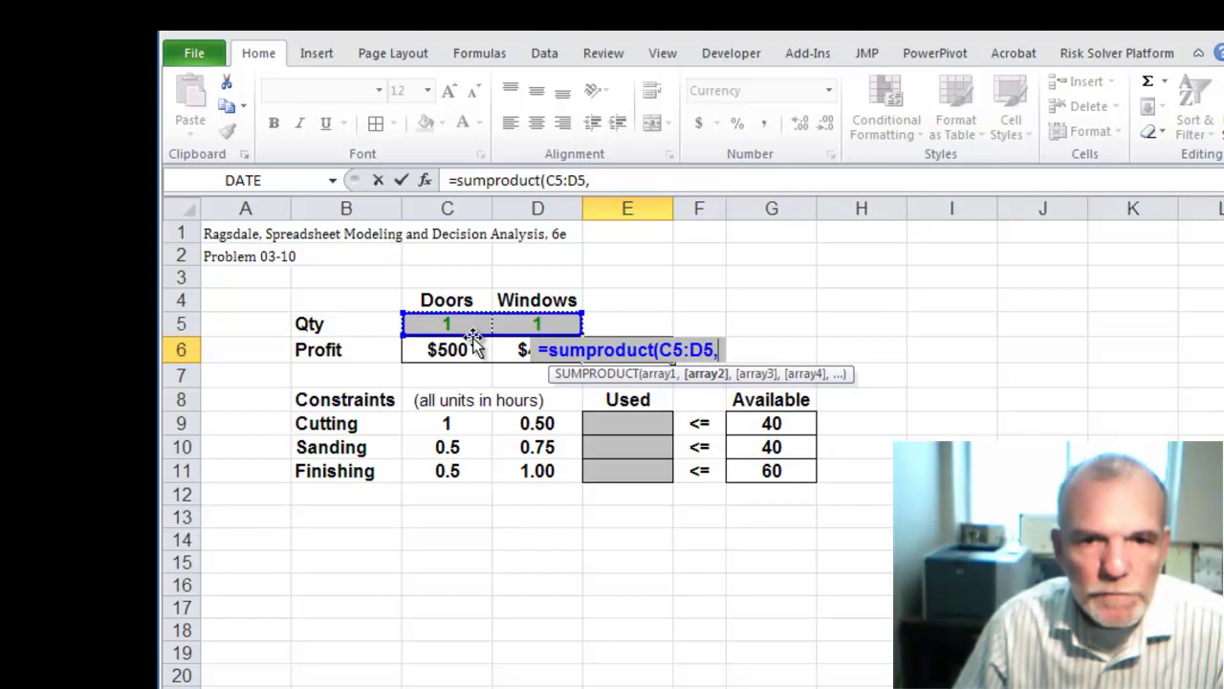
pyautogui.moveTo(459, 350); pyautogui.dragTo(502, 352)
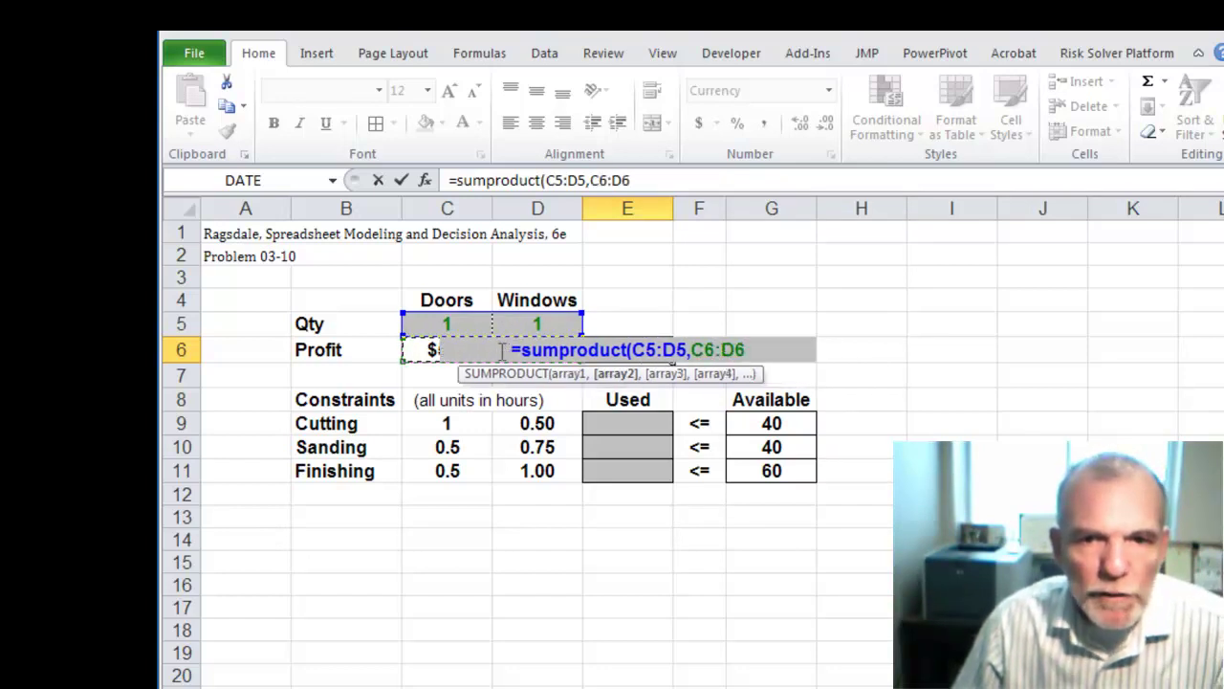
pyautogui.write(')')
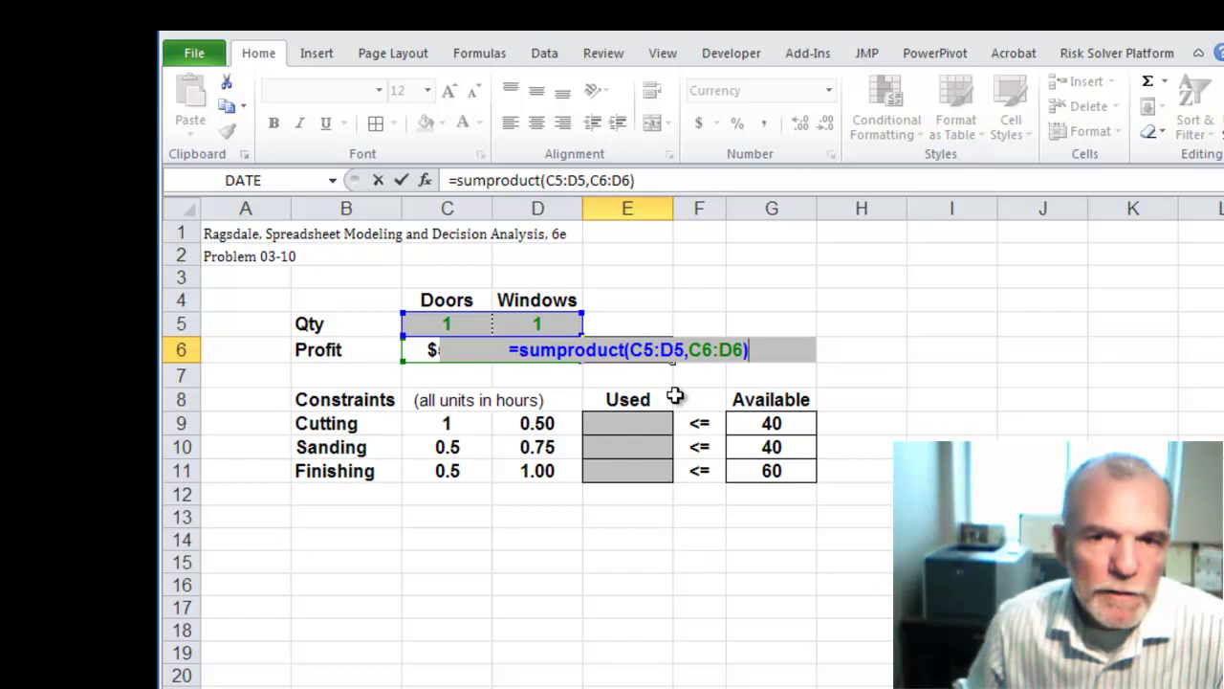
pyautogui.press('Return')
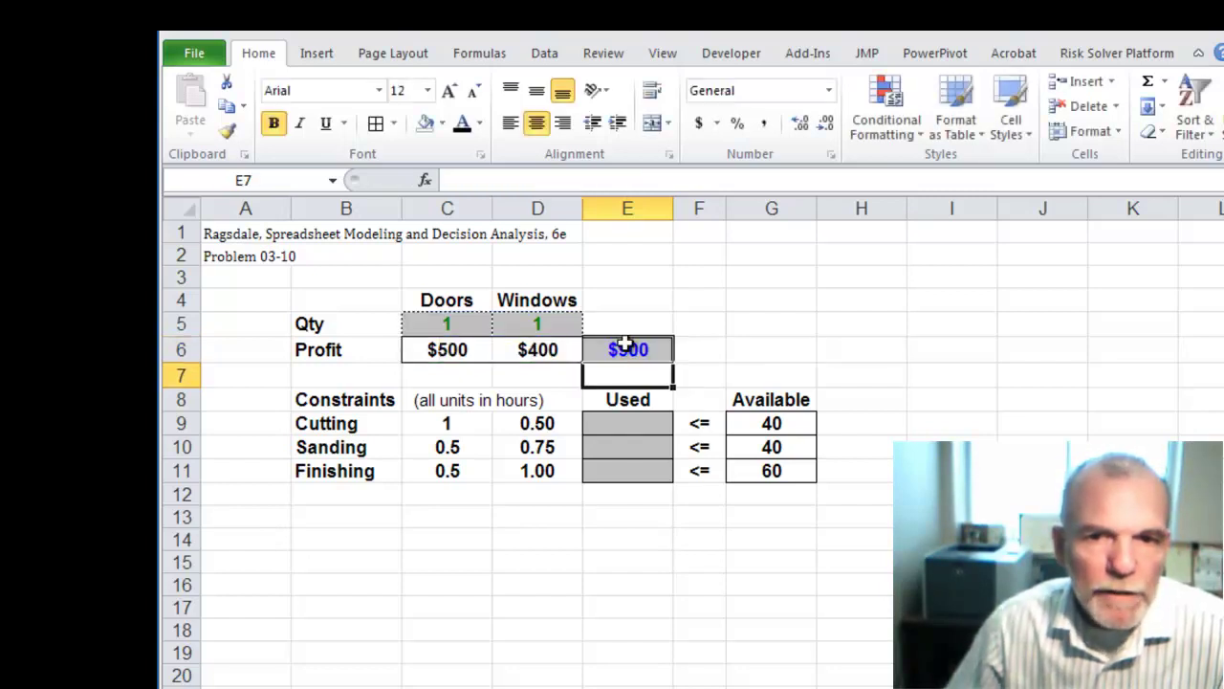
# Review the quantity, unit profit and E6 total profit cells showing $900.
pyautogui.click(447, 324)
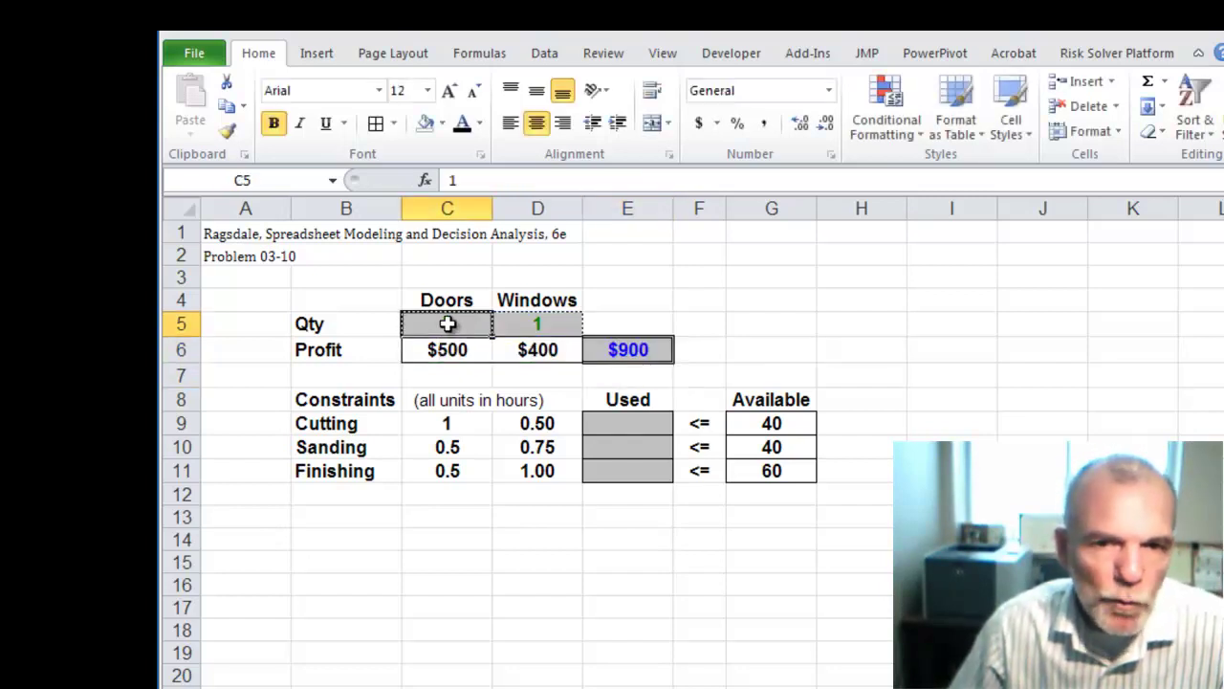
pyautogui.click(454, 350)
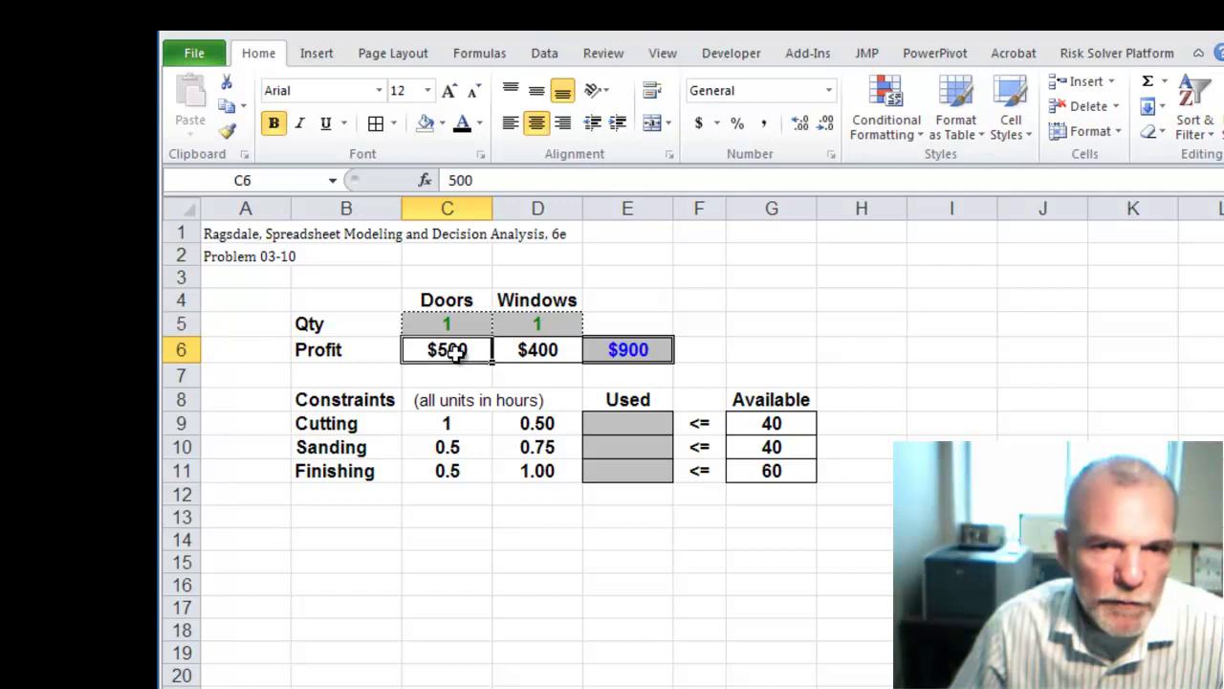
pyautogui.click(554, 321)
pyautogui.click(555, 350)
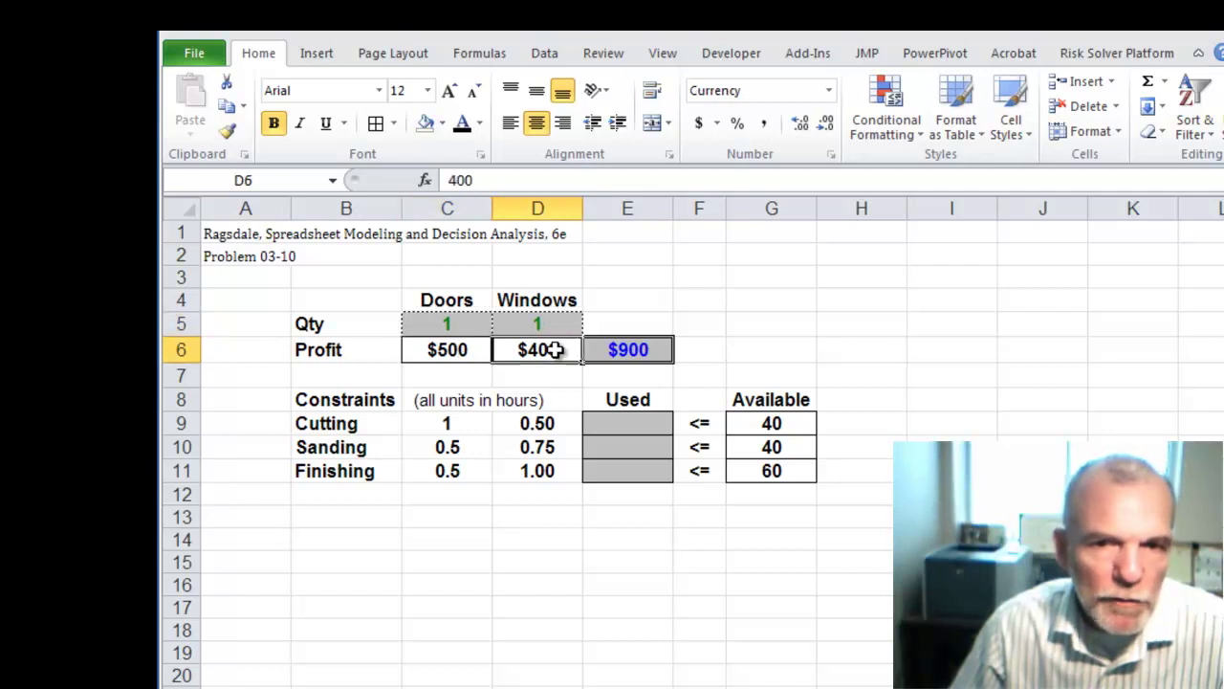
pyautogui.click(623, 349)
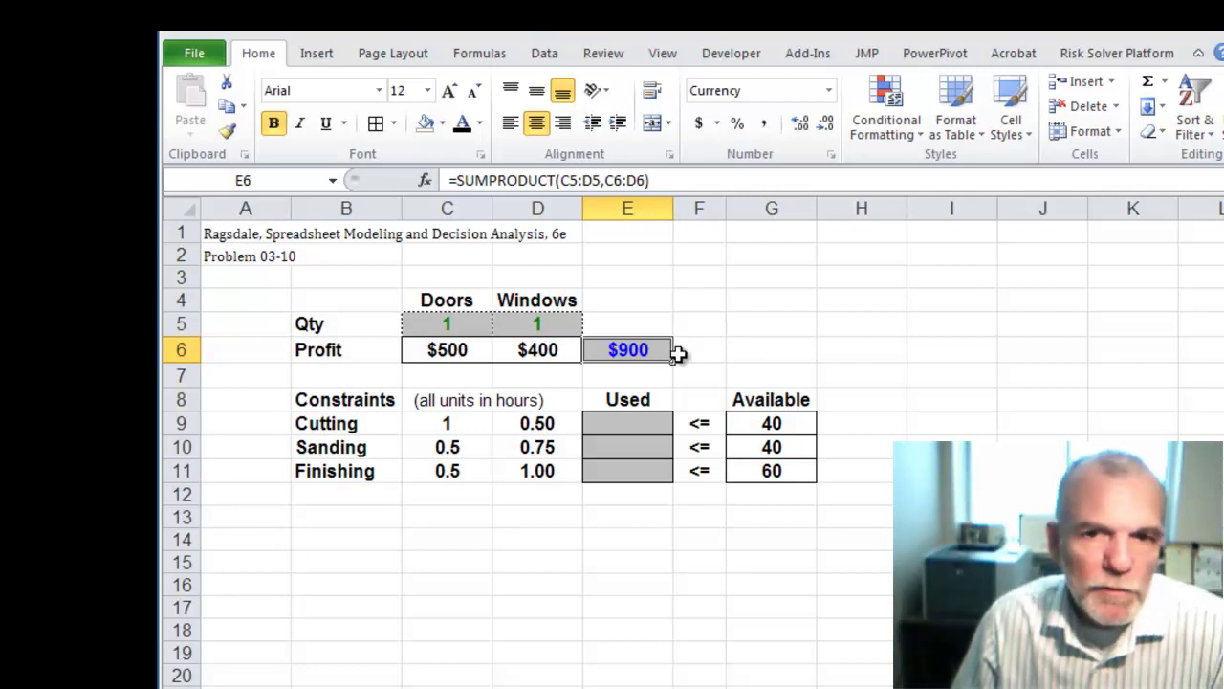
pyautogui.click(442, 319)
pyautogui.moveTo(442, 319); pyautogui.dragTo(503, 323)
pyautogui.click(650, 349)
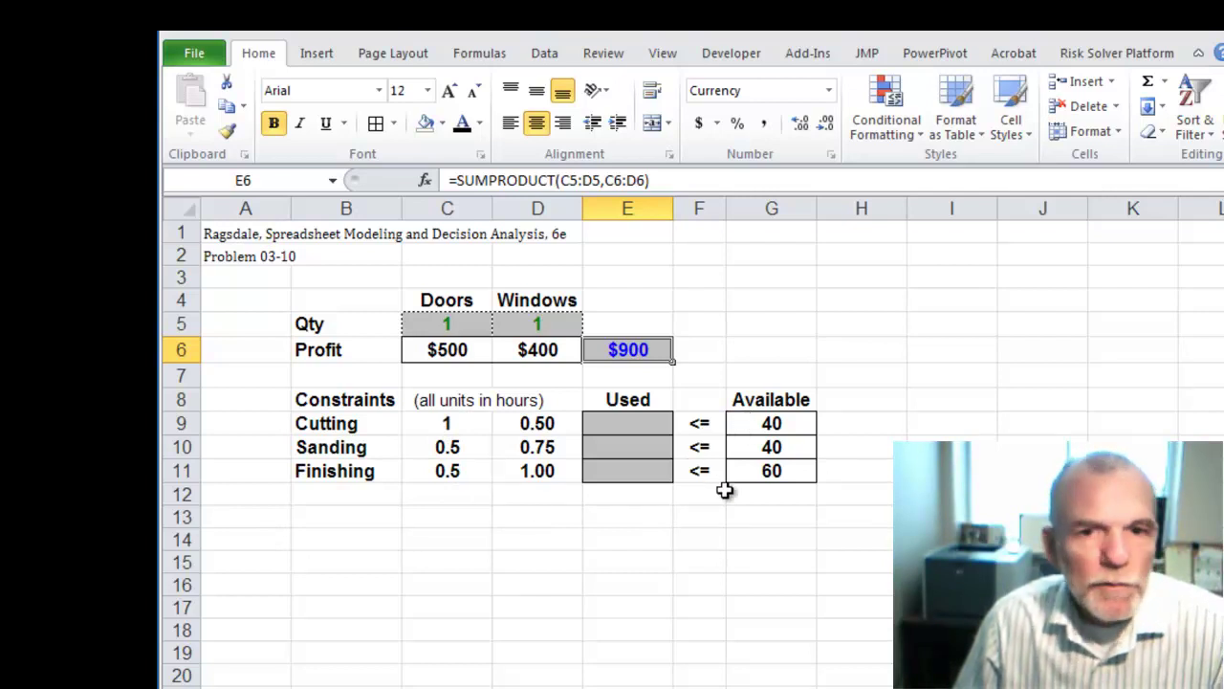
pyautogui.click(627, 423)
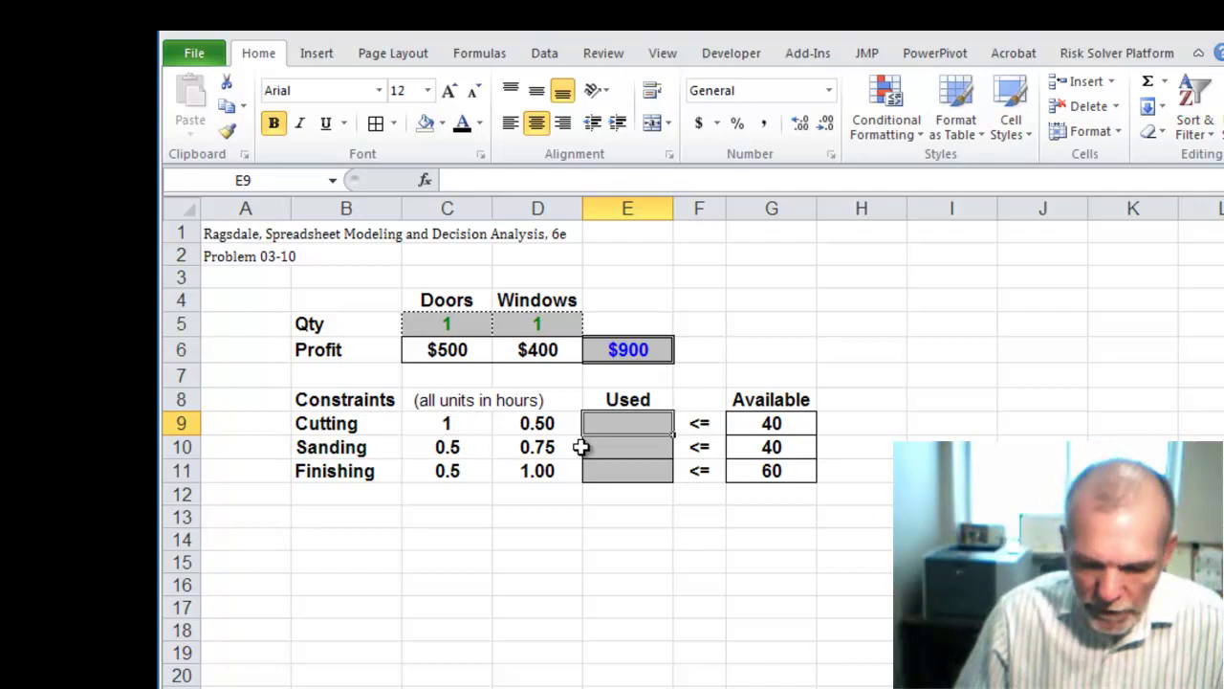
pyautogui.click(465, 325)
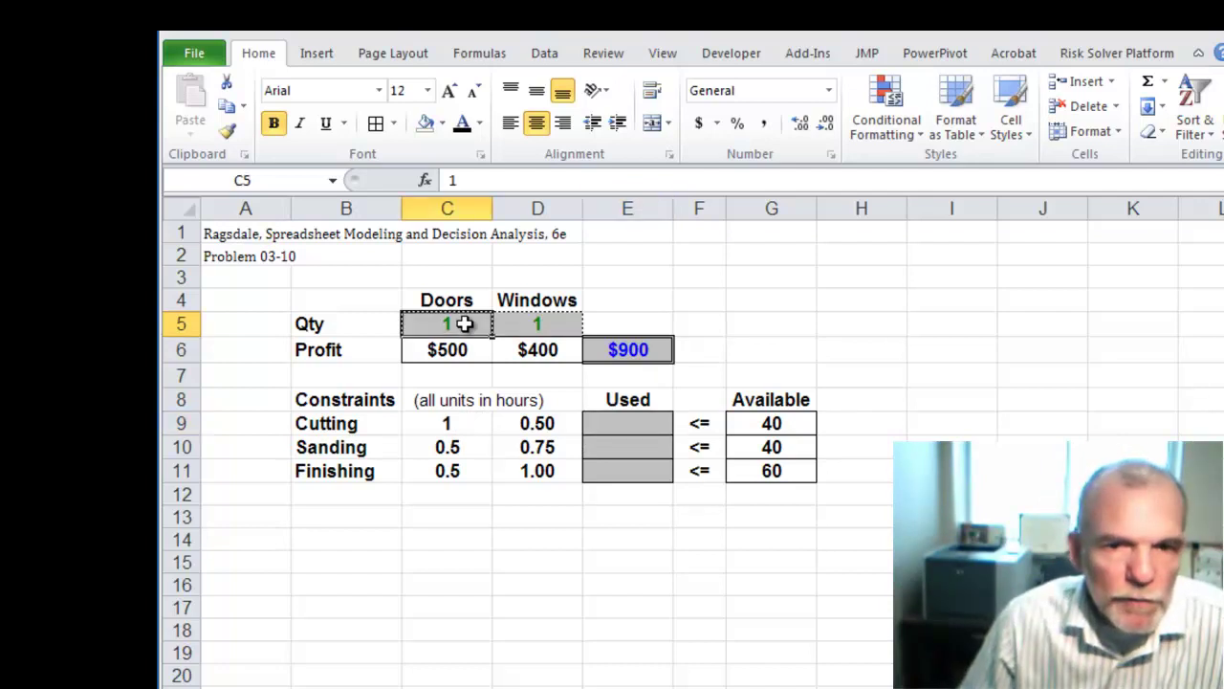
pyautogui.click(452, 420)
pyautogui.write('1')
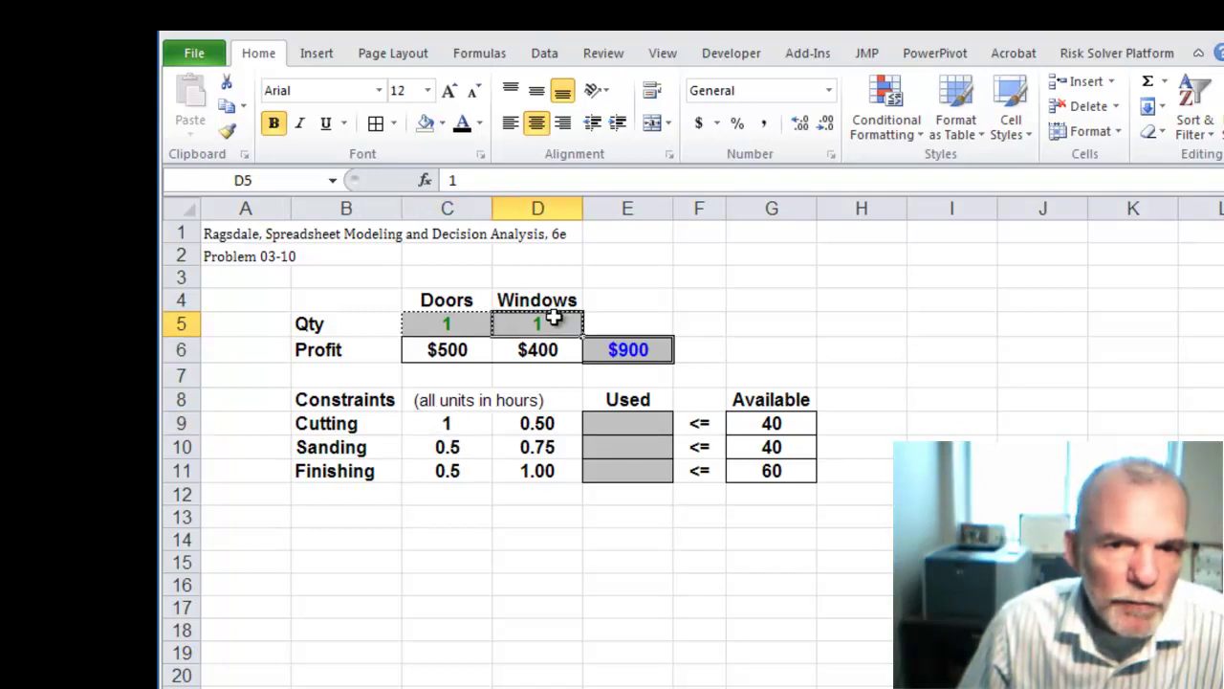
pyautogui.click(543, 420)
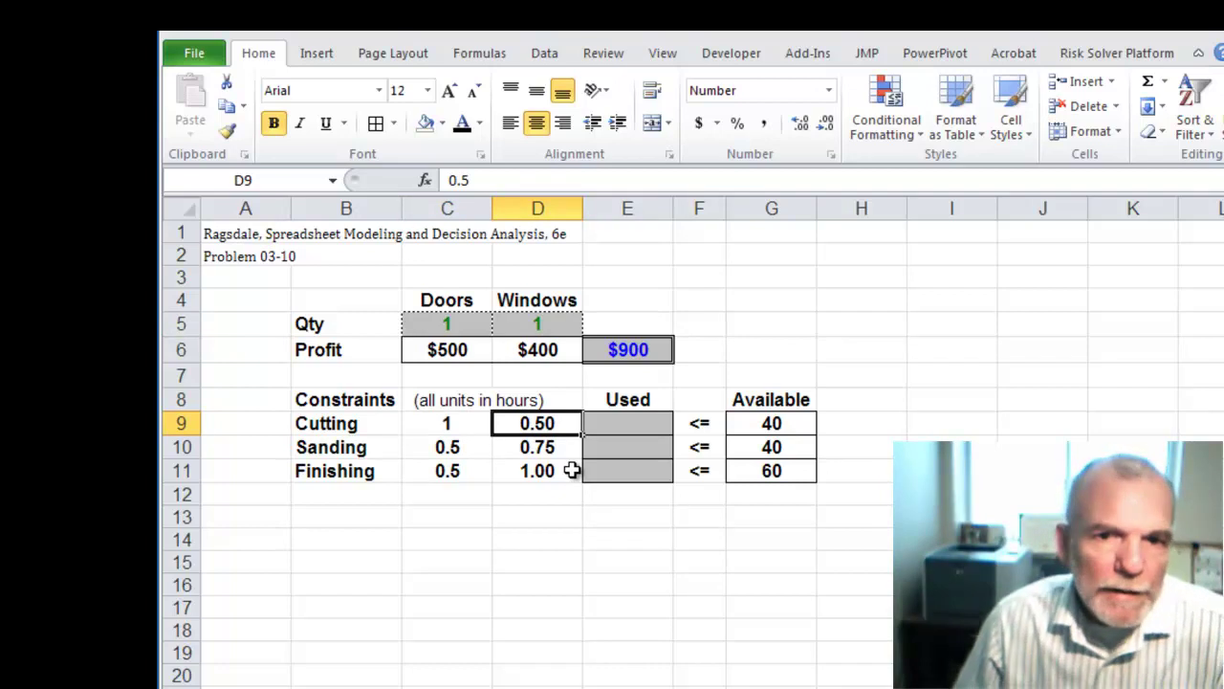
pyautogui.click(628, 420)
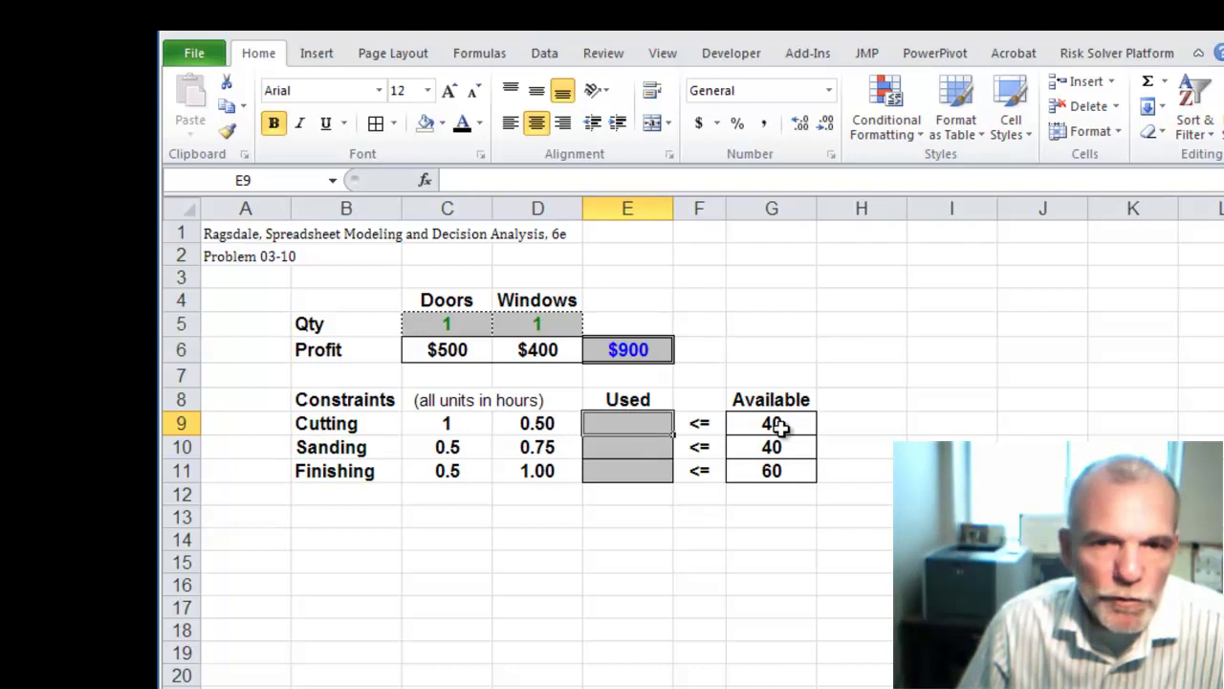
# Enter =SUMPRODUCT(C5:D5,C9:D9) in E9 for cutting hours used.
pyautogui.write('=')
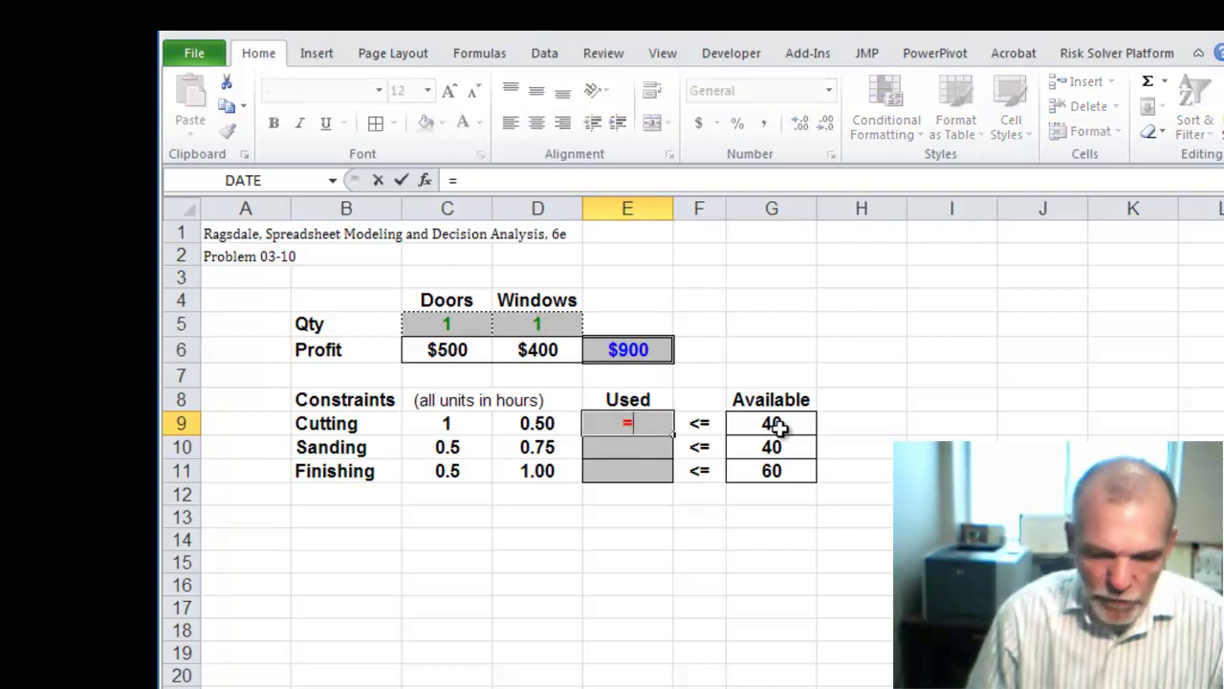
pyautogui.write('sumprod')
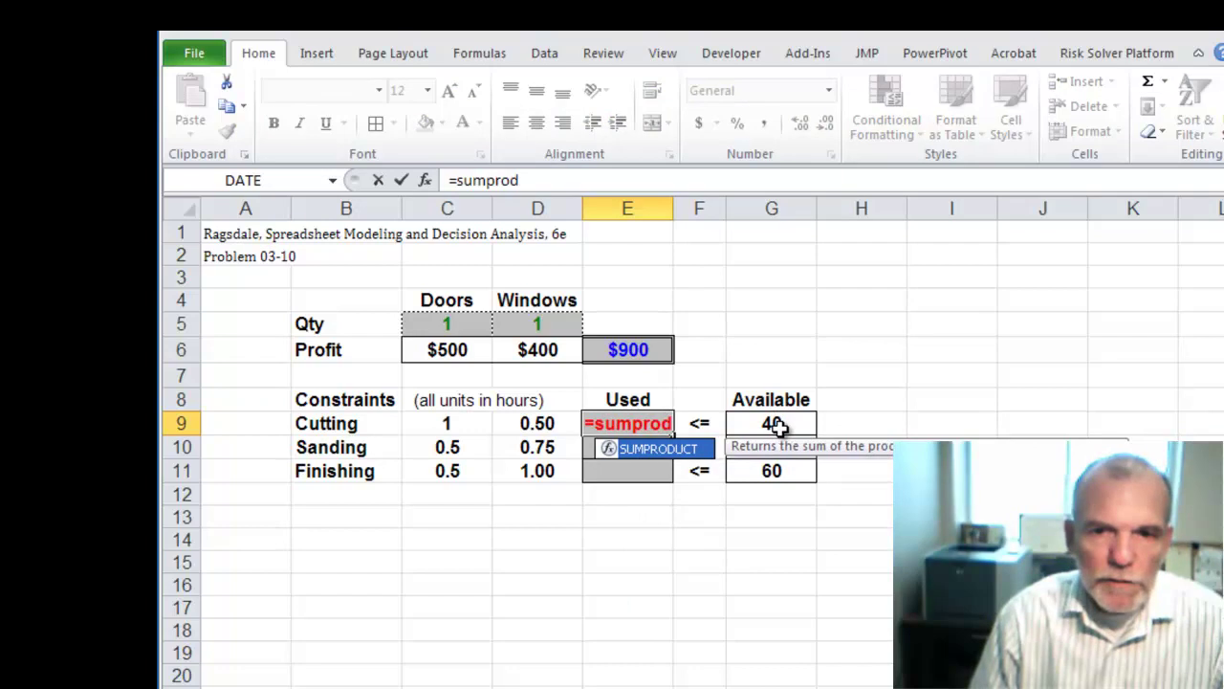
pyautogui.write('uct')
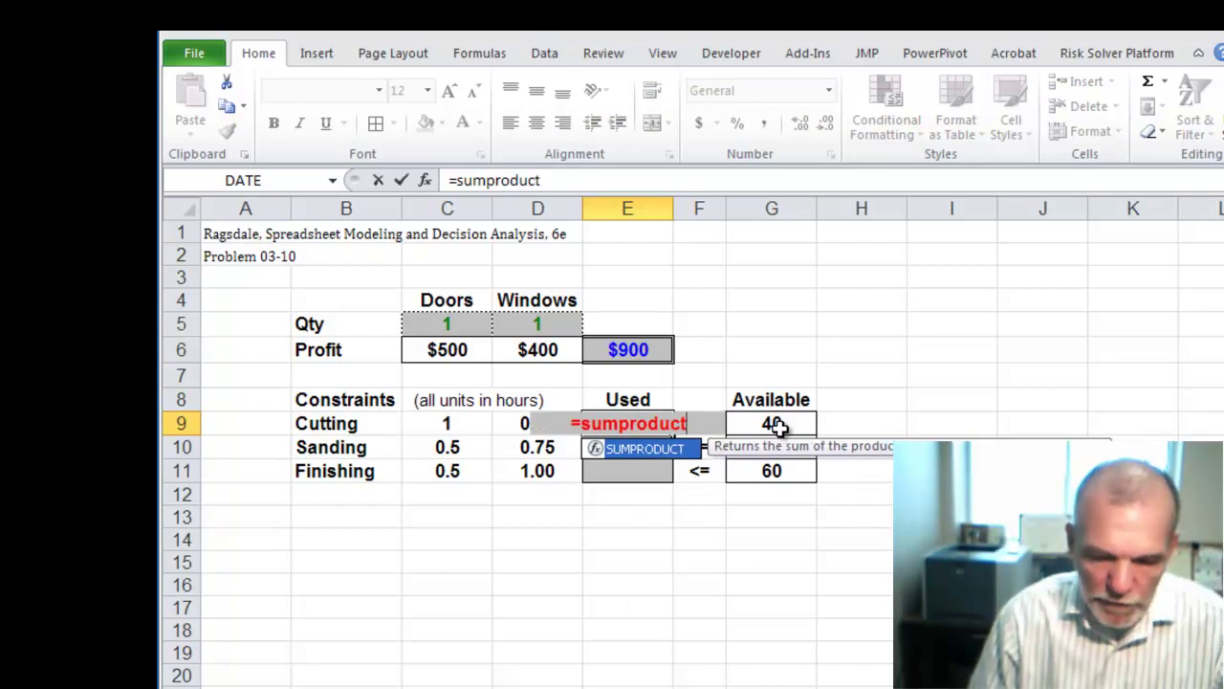
pyautogui.write('(')
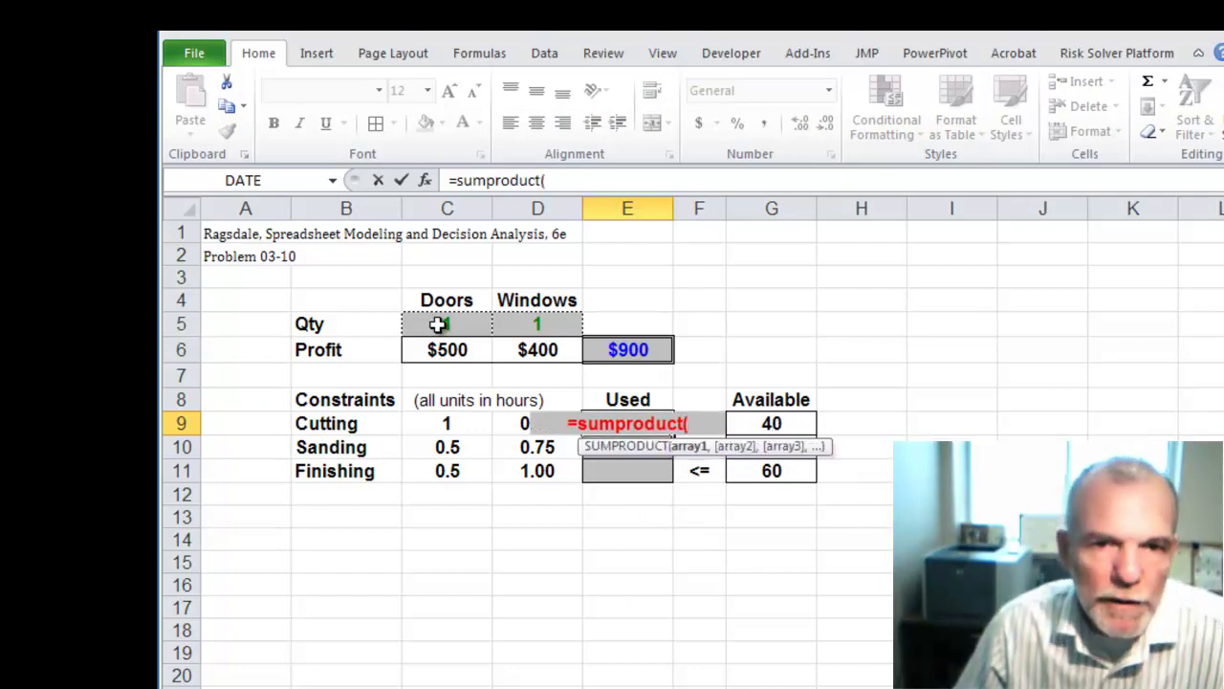
pyautogui.moveTo(446, 324); pyautogui.dragTo(515, 323)
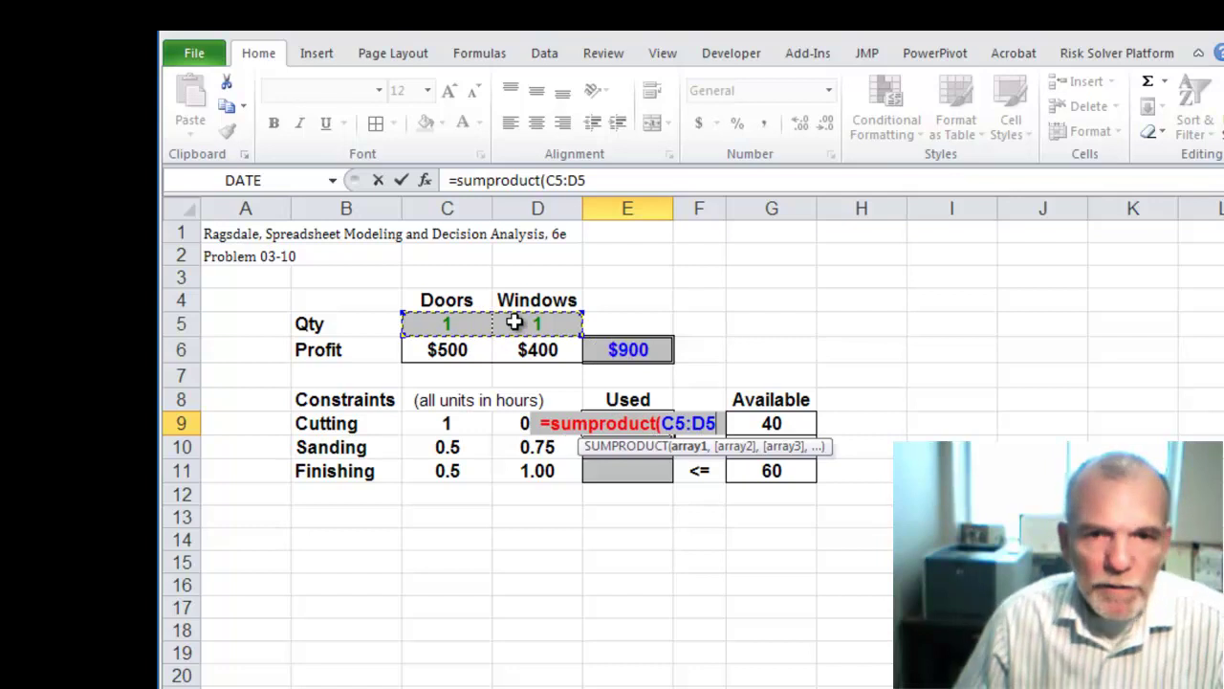
pyautogui.write(',')
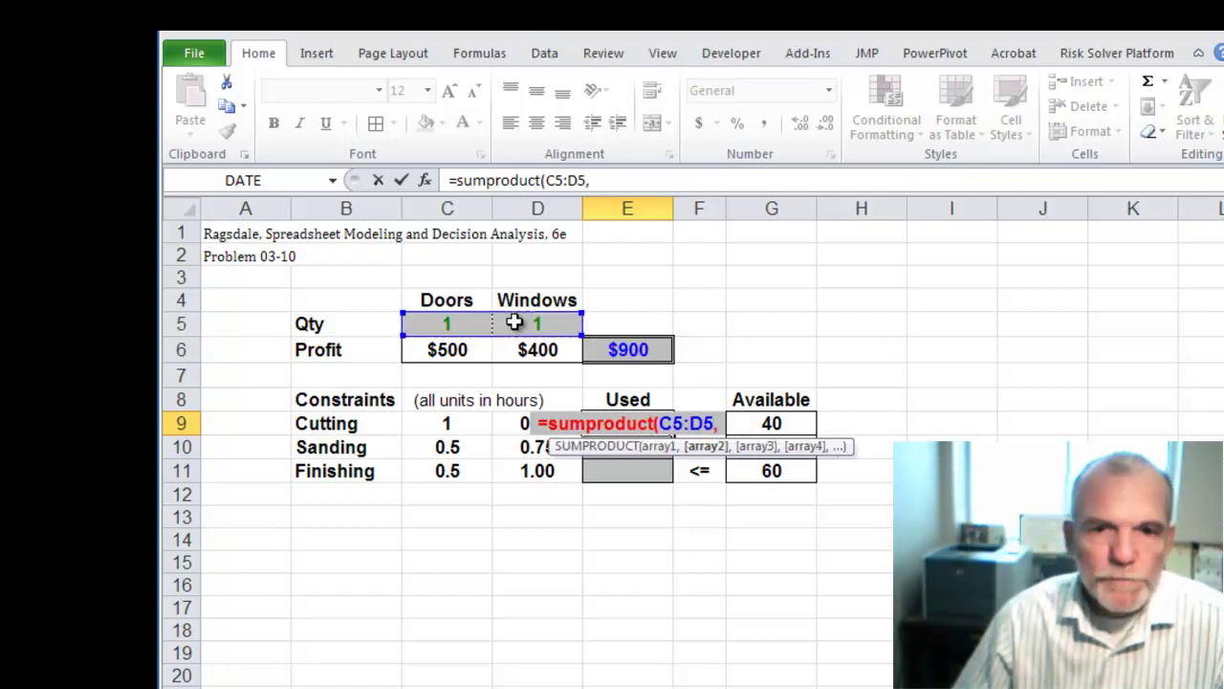
pyautogui.click(464, 423)
pyautogui.moveTo(464, 423); pyautogui.dragTo(507, 422)
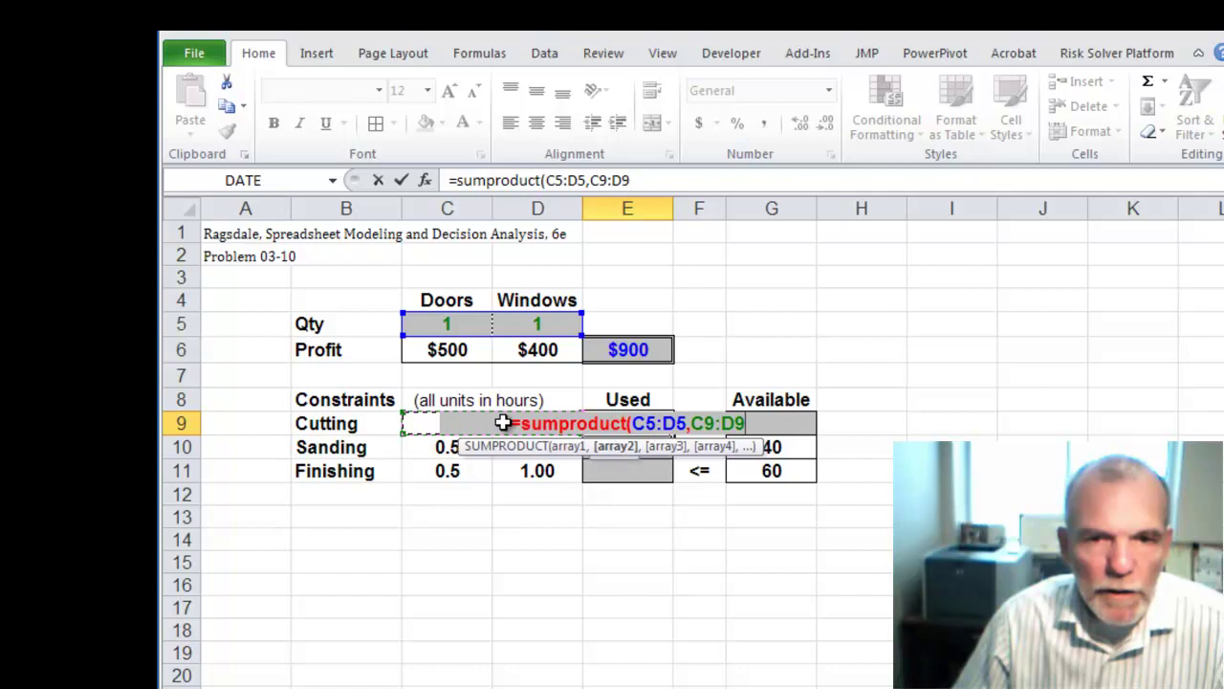
pyautogui.write(')')
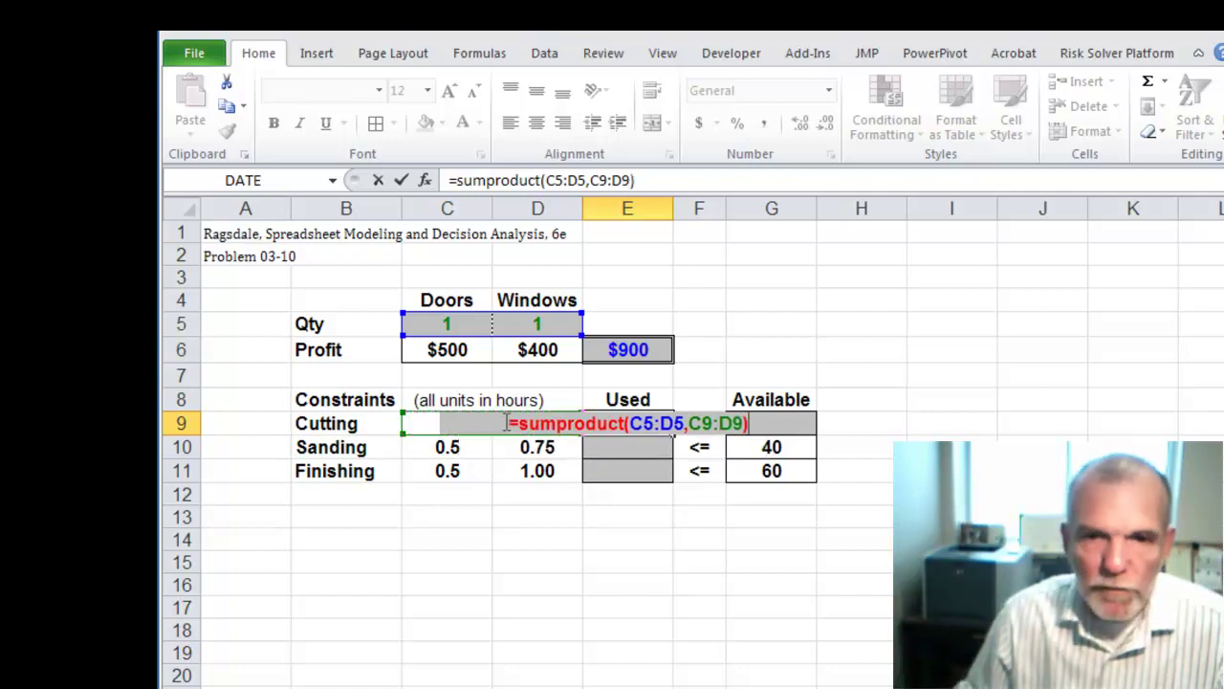
pyautogui.press('Return')
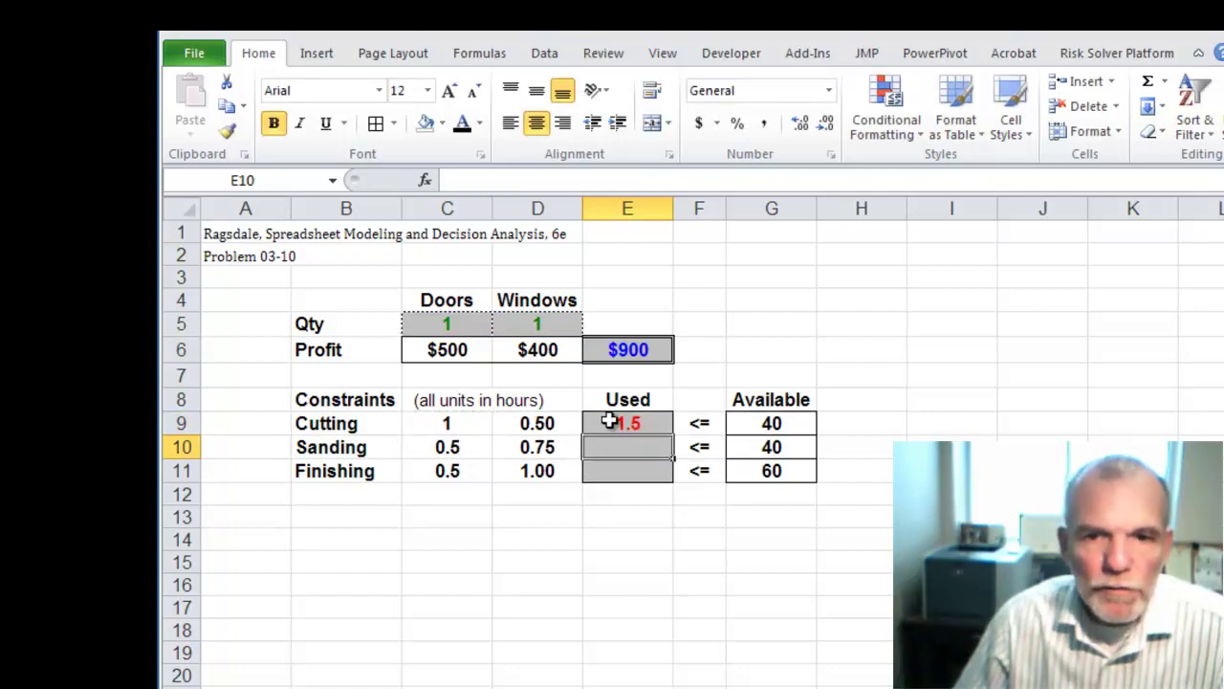
# Make the C5:D5 reference in the E9 formula absolute with F4.
pyautogui.click(610, 421)
pyautogui.doubleClick(610, 421)
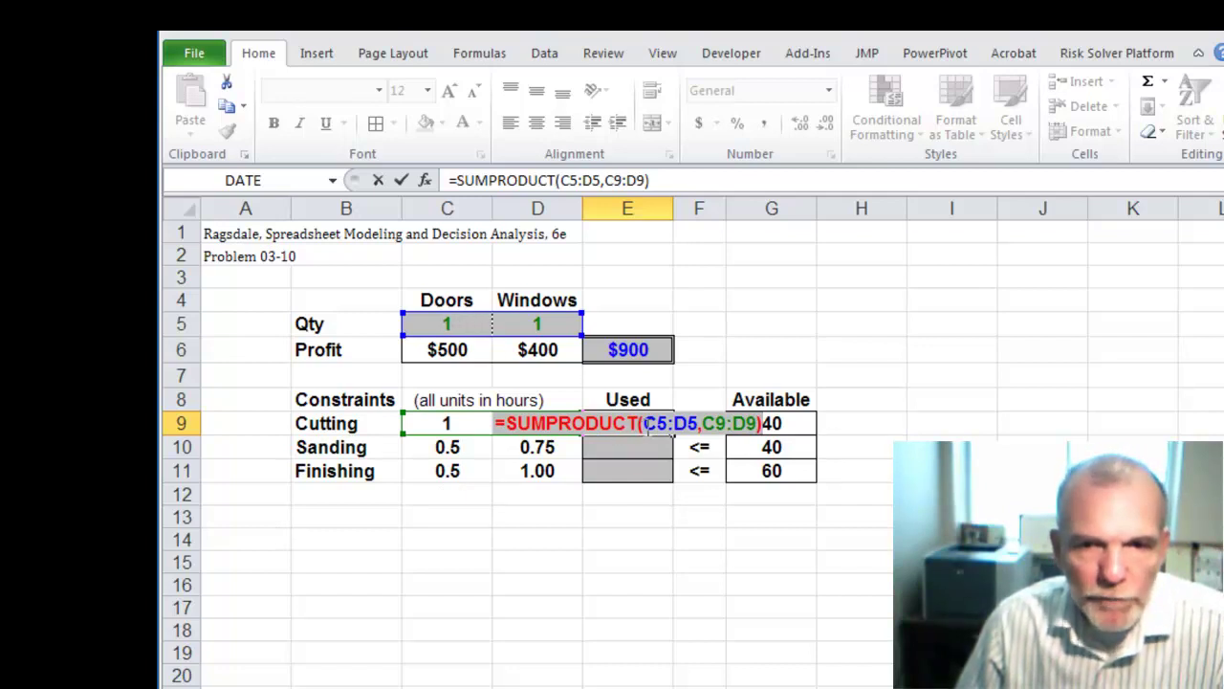
pyautogui.moveTo(647, 423); pyautogui.dragTo(684, 425)
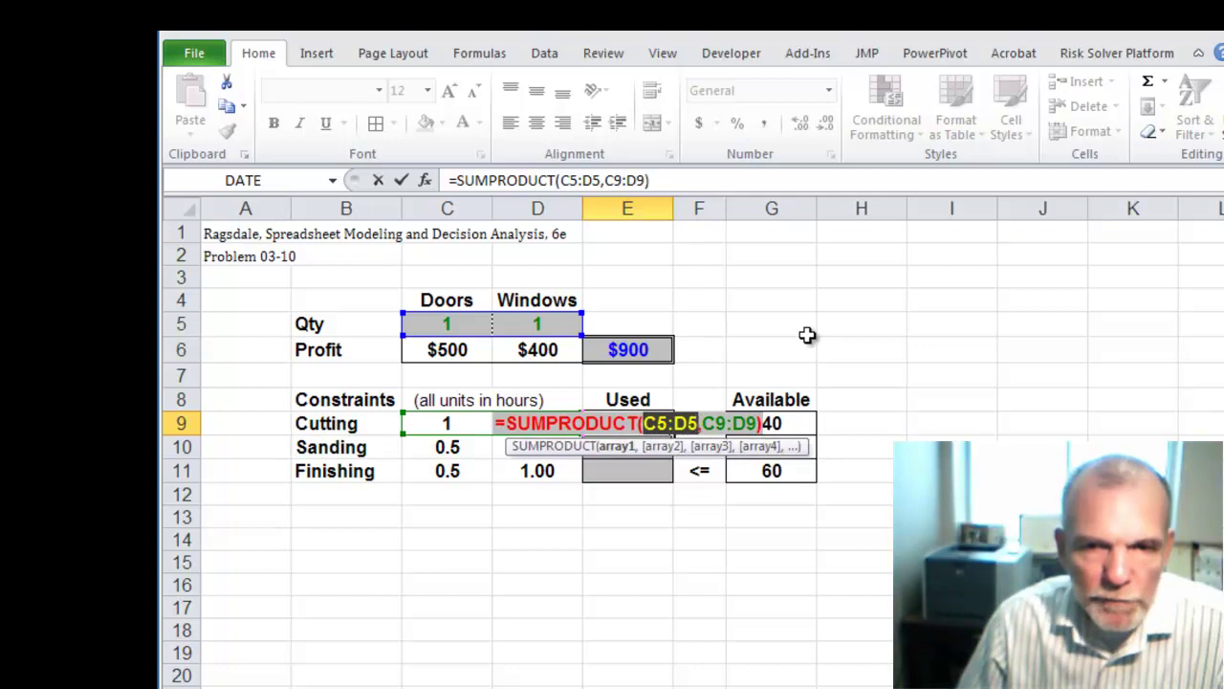
pyautogui.press('F4')
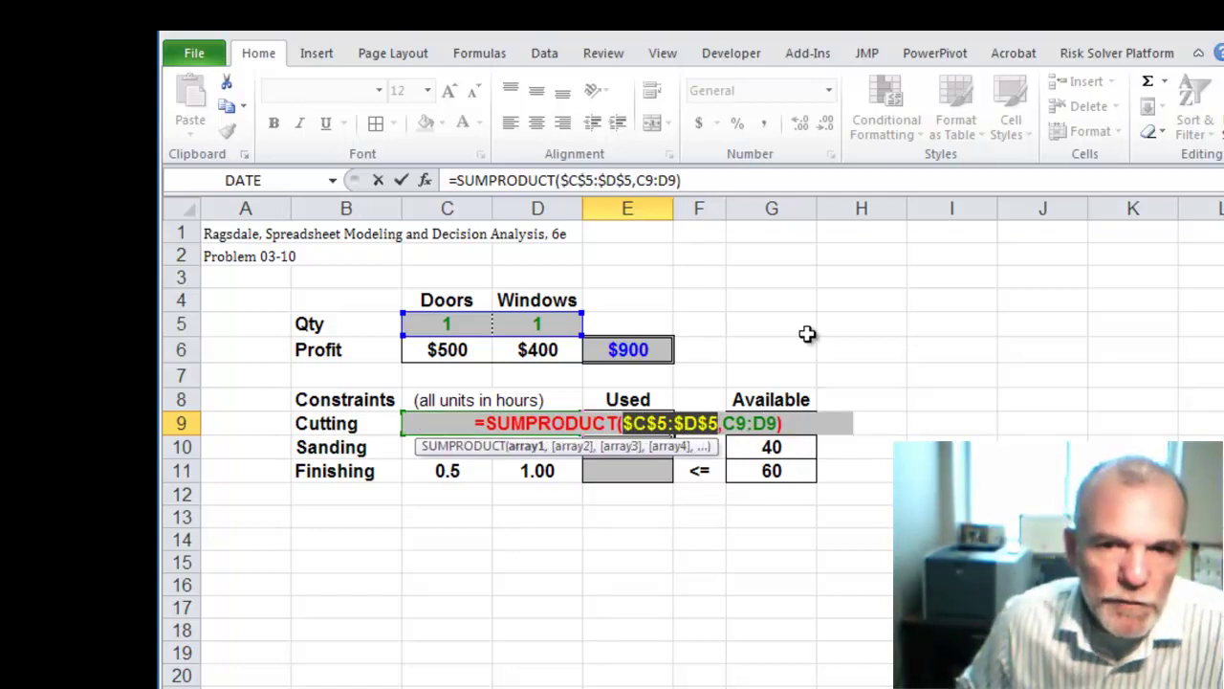
pyautogui.press('Return')
# Fill the E9 formula down to E11, giving 1.5, 1.25 and 1.5 hours.
pyautogui.click(609, 426)
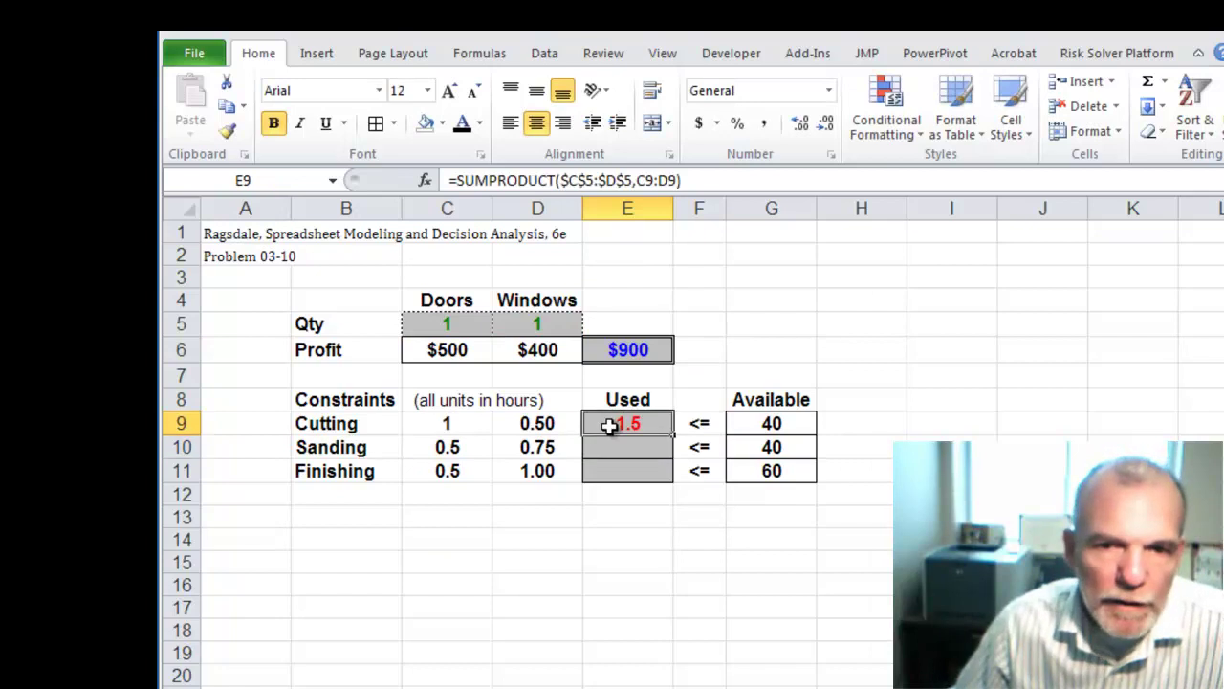
pyautogui.moveTo(673, 442); pyautogui.dragTo(672, 476)
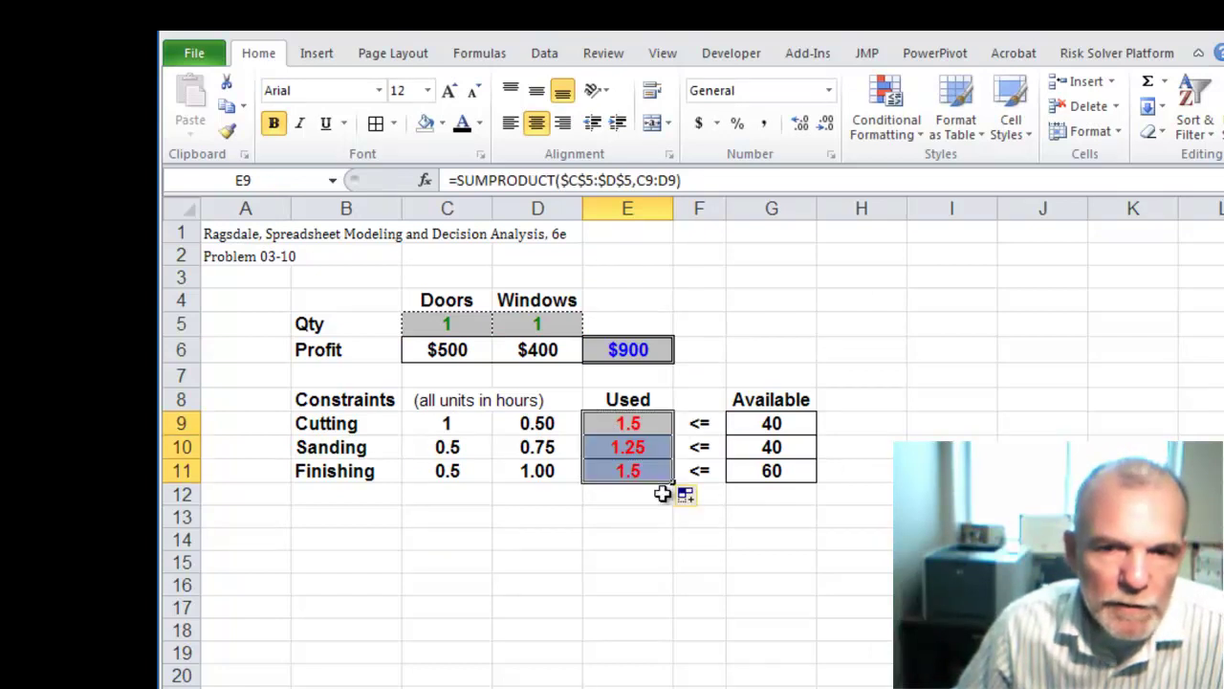
pyautogui.click(637, 445)
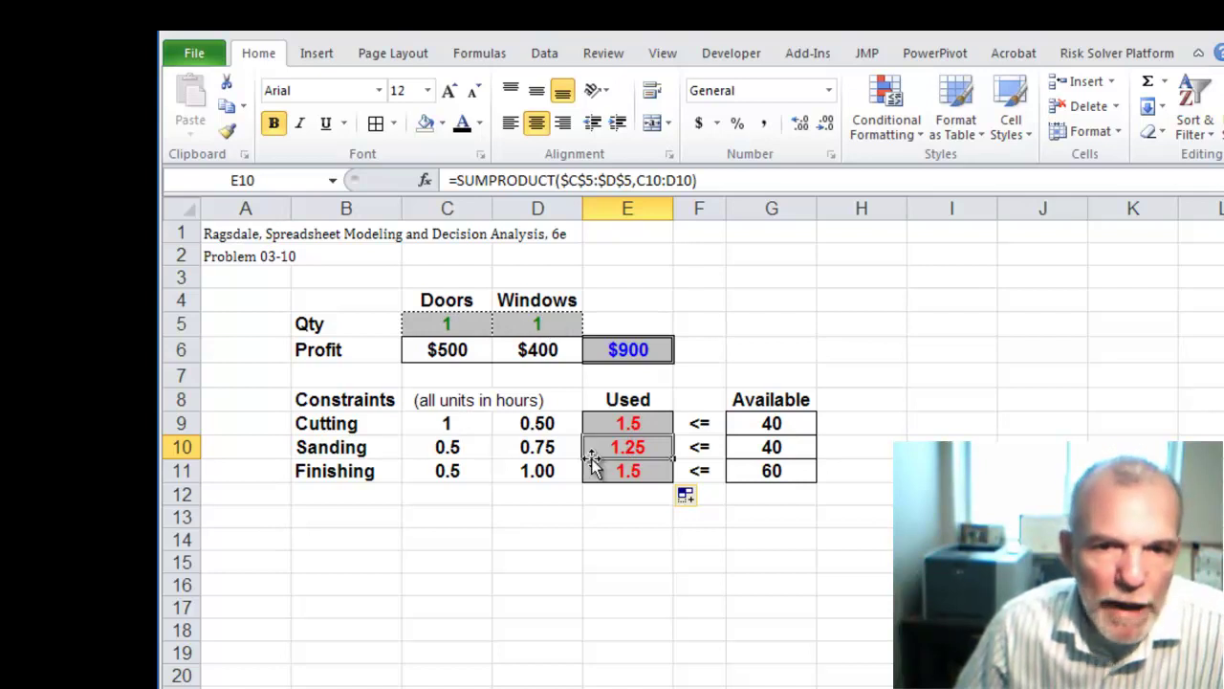
pyautogui.click(710, 562)
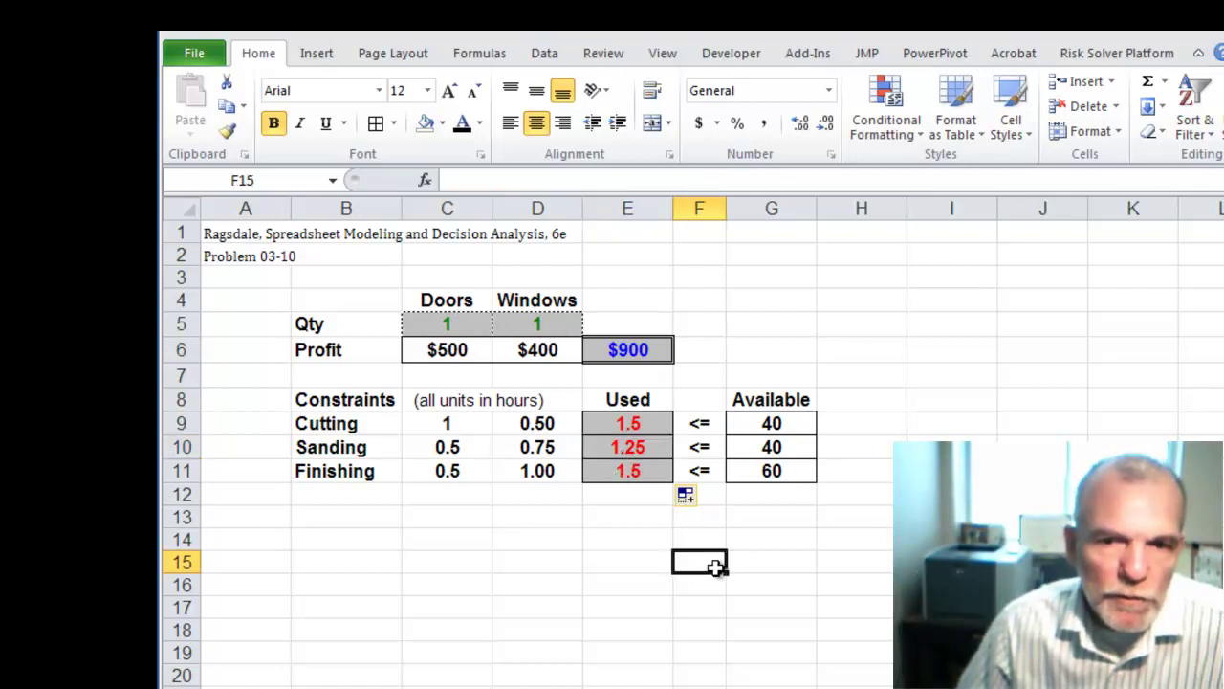
pyautogui.click(857, 478)
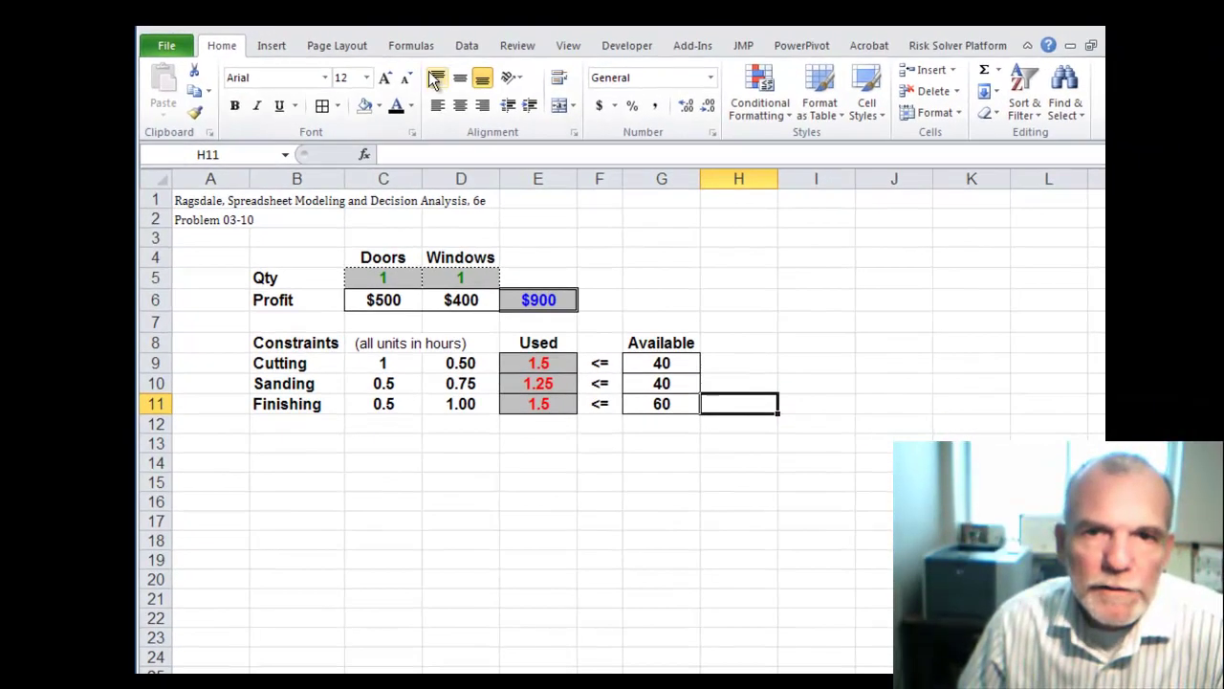
# Launch Solver from the Data tab and move its dialog aside from the model.
pyautogui.click(466, 48)
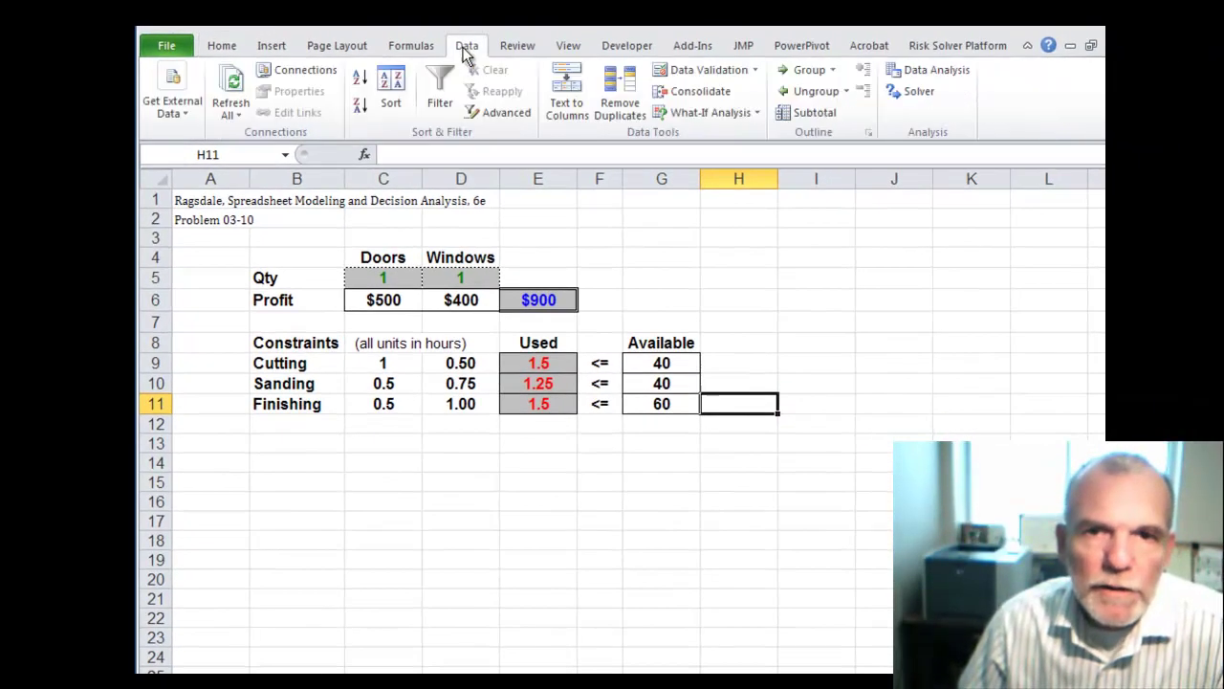
pyautogui.click(901, 90)
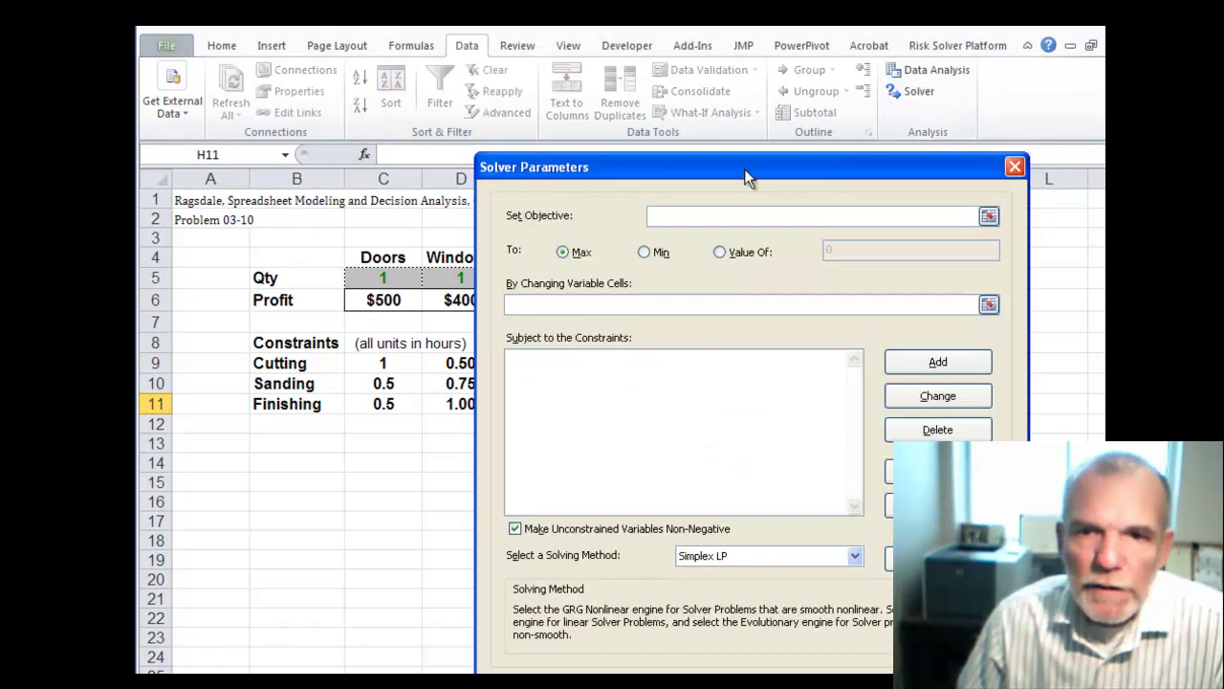
pyautogui.moveTo(748, 179)
pyautogui.mouseDown()
pyautogui.moveTo(889, 238)
pyautogui.moveTo(756, 186)
pyautogui.mouseUp()
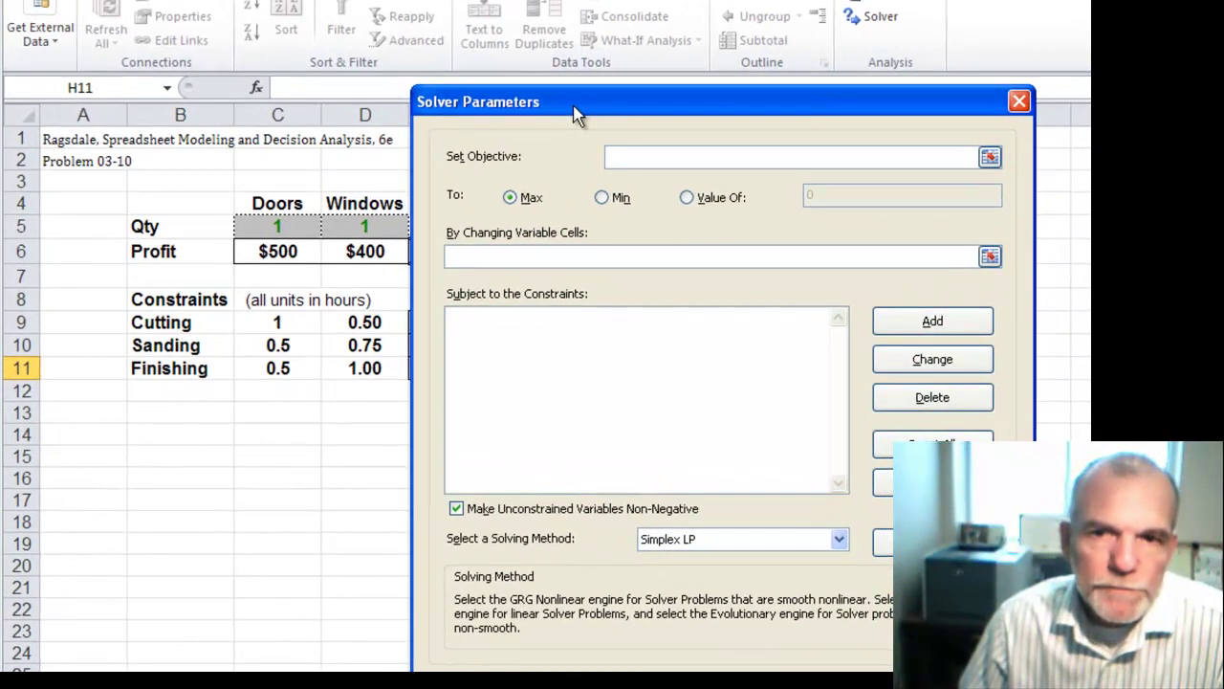
pyautogui.moveTo(577, 158); pyautogui.dragTo(577, 172)
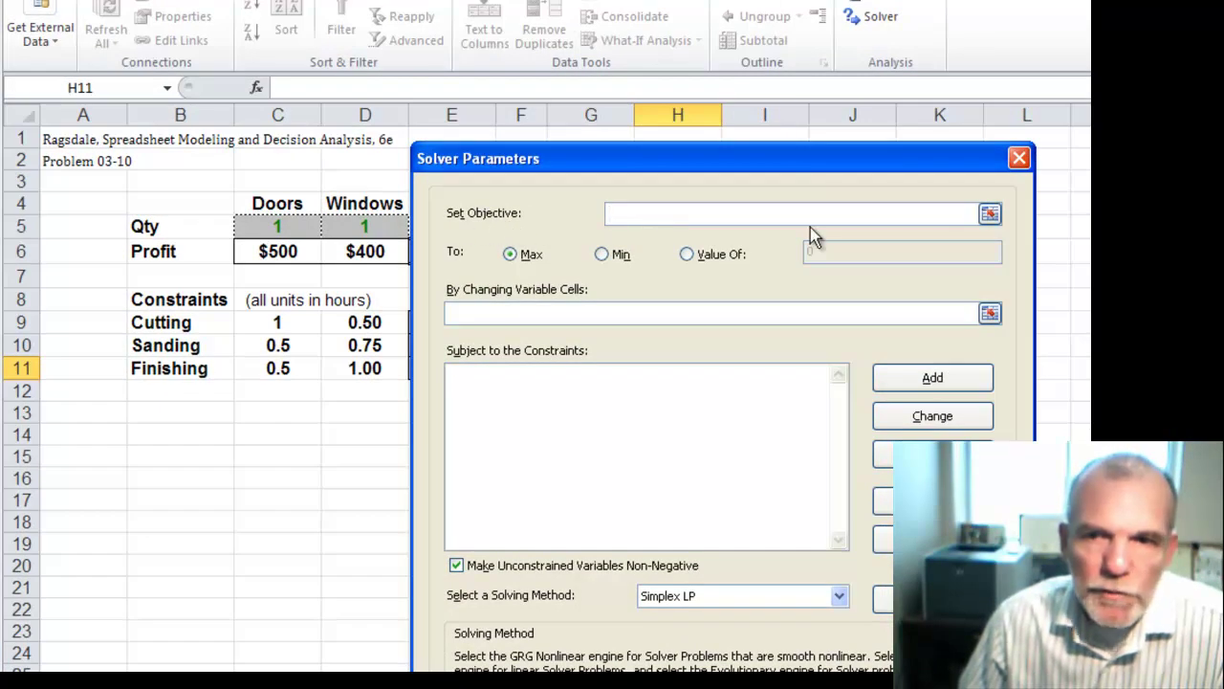
# Set Solver to maximize E6 by changing the quantity cells C5:D5.
pyautogui.click(990, 214)
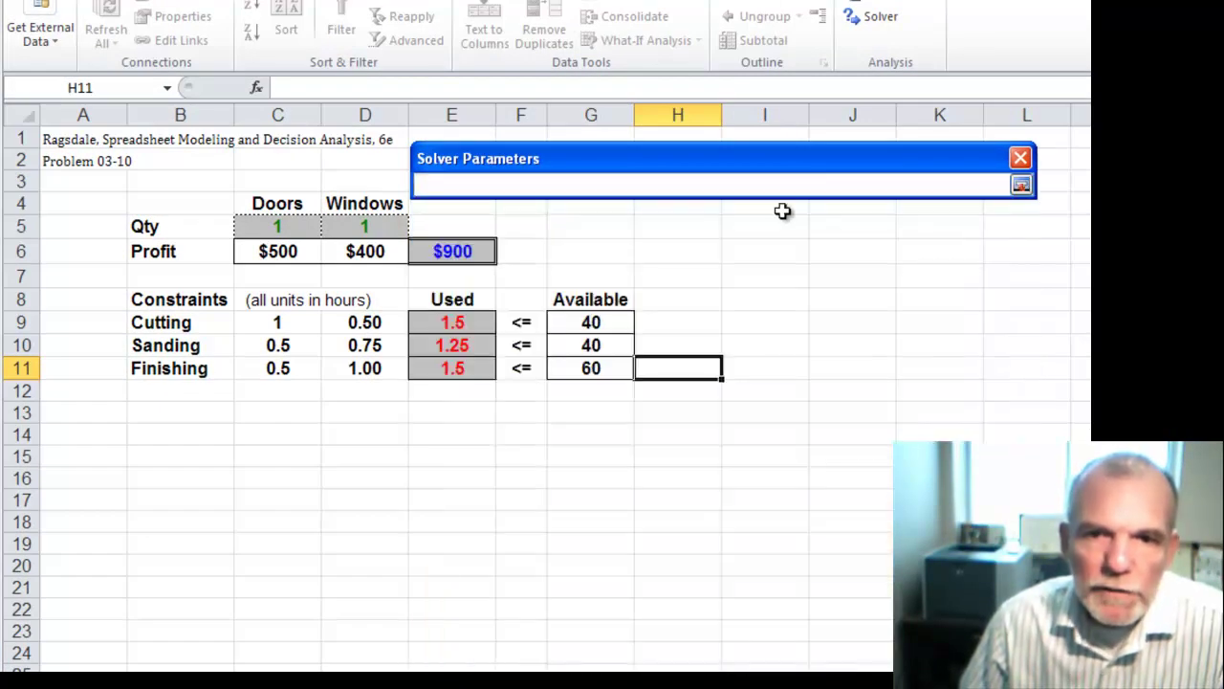
pyautogui.click(446, 251)
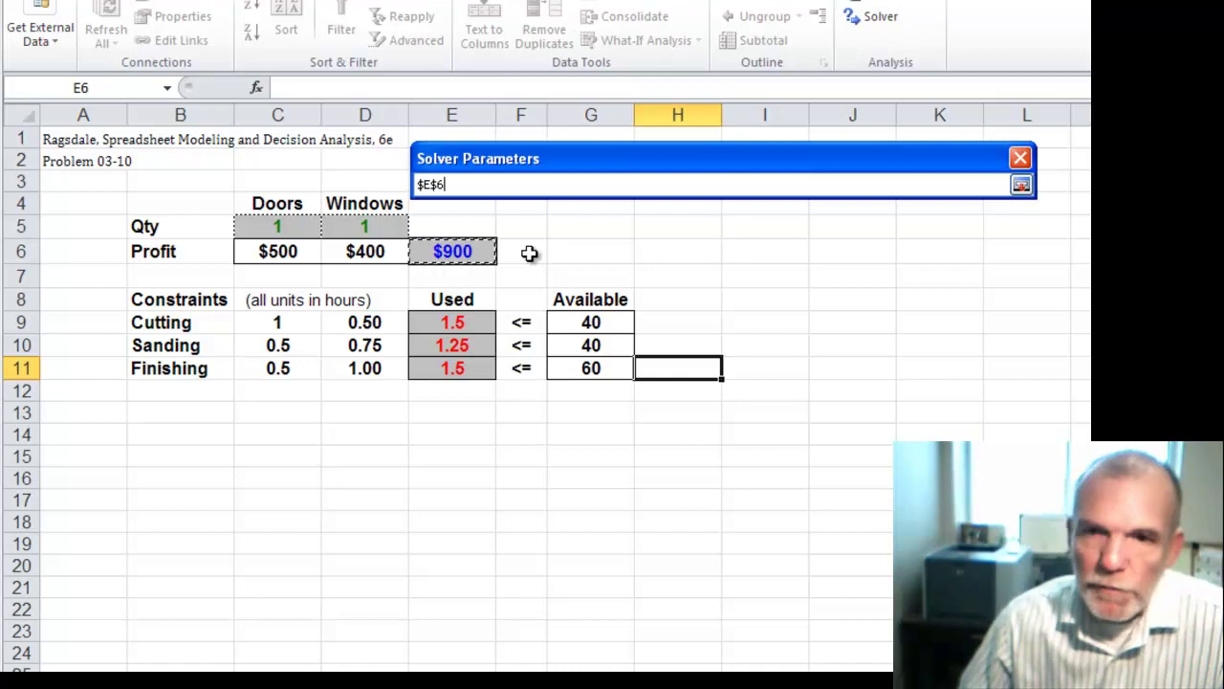
pyautogui.click(1021, 185)
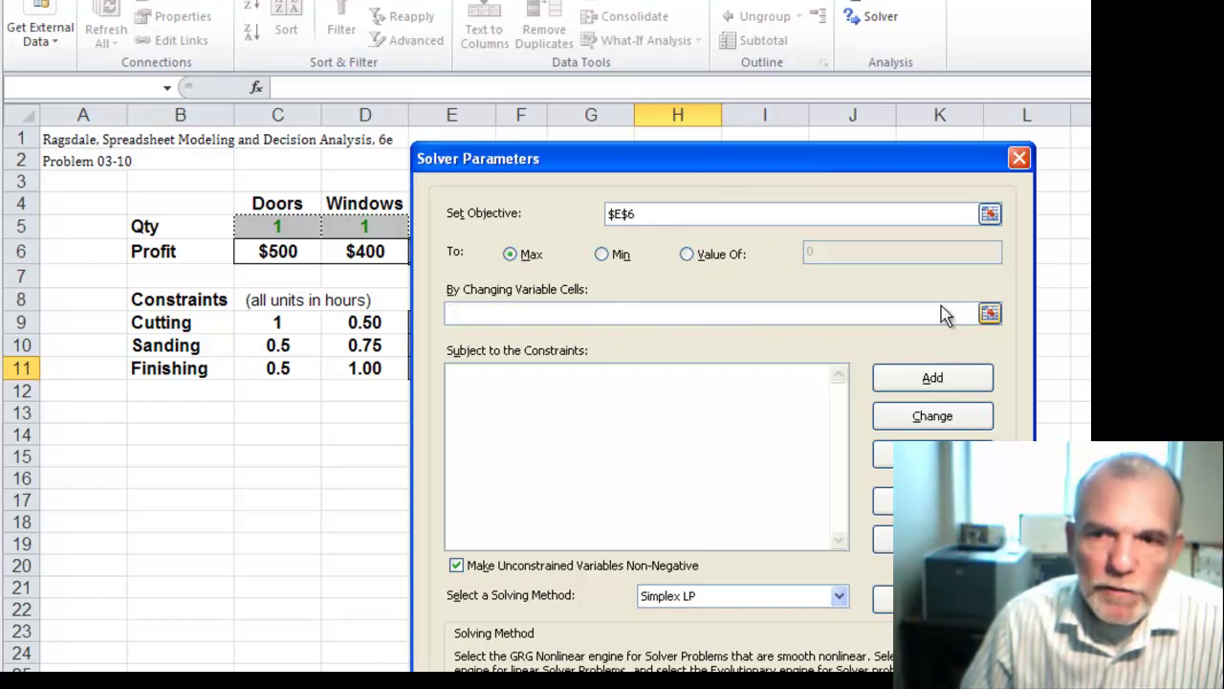
pyautogui.click(990, 313)
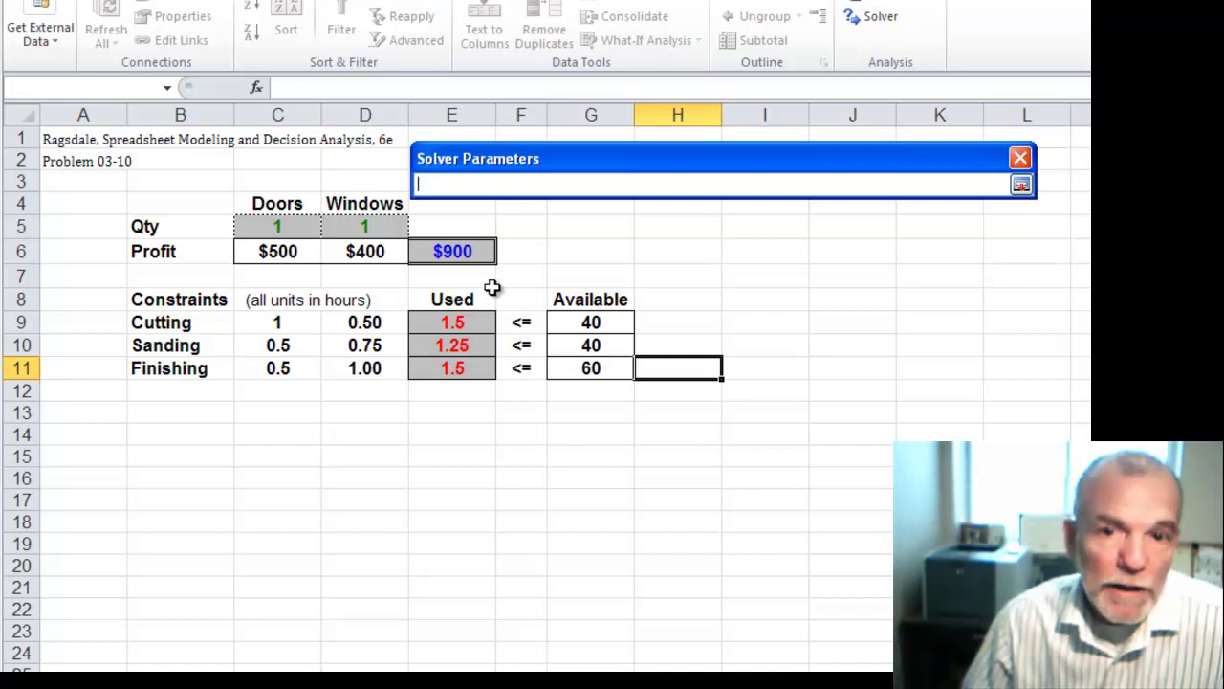
pyautogui.moveTo(284, 226); pyautogui.dragTo(348, 226)
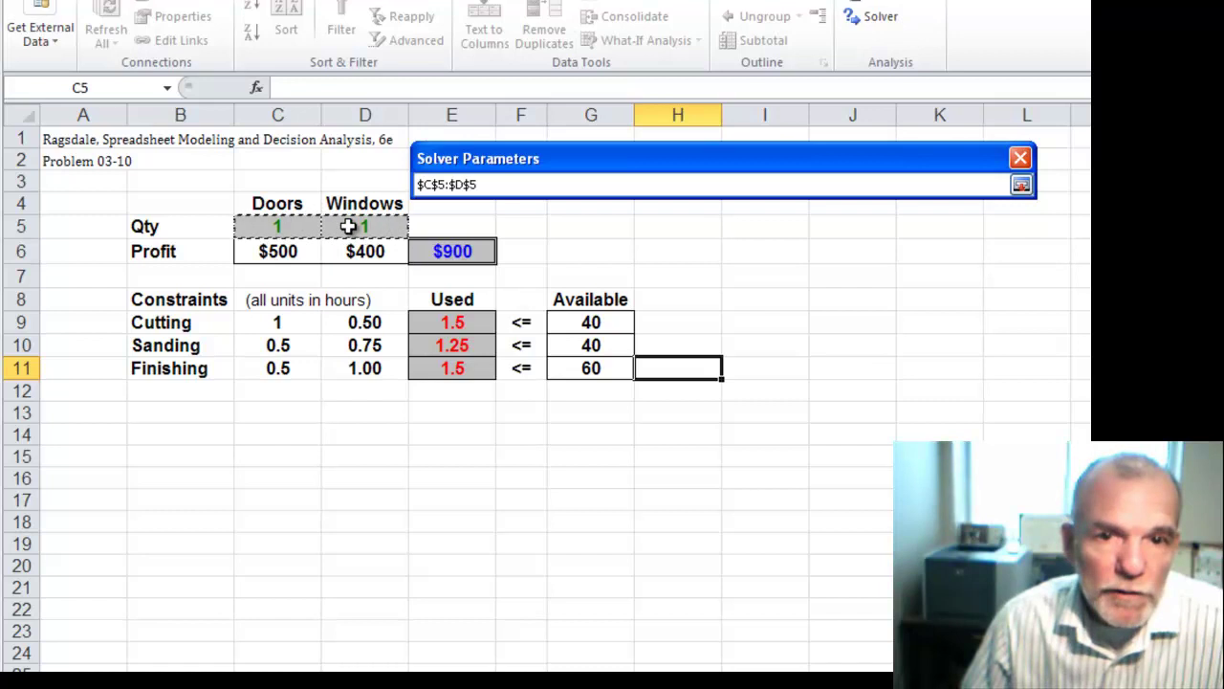
pyautogui.click(1022, 184)
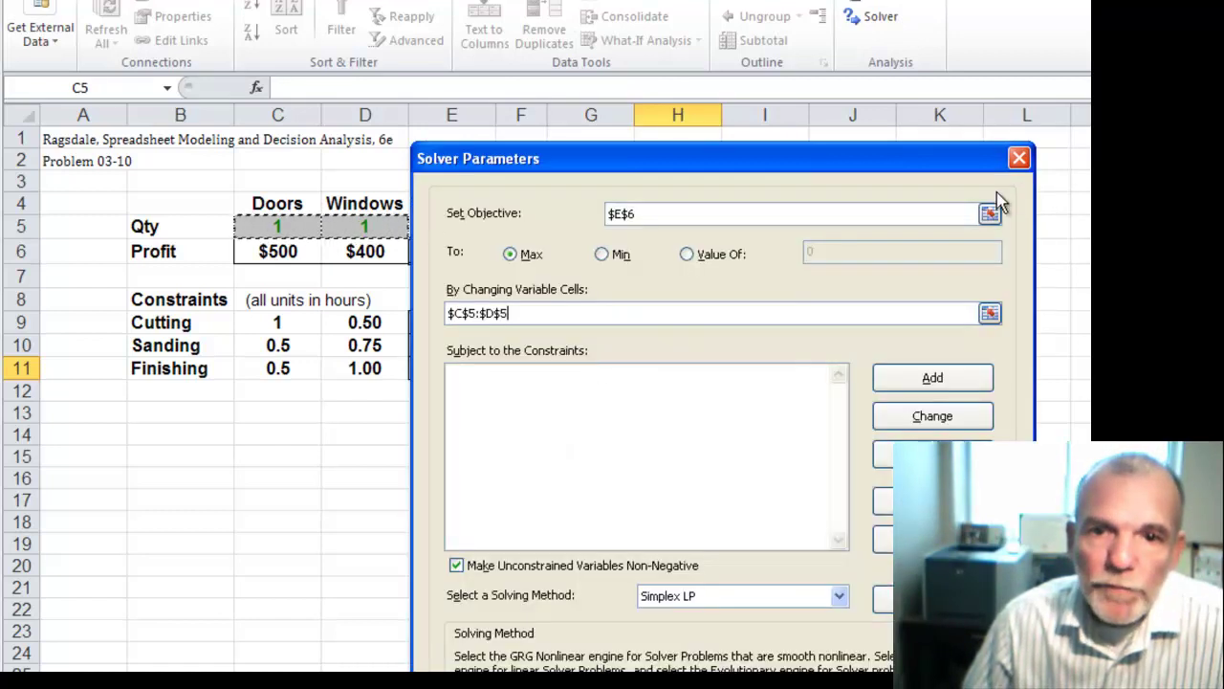
pyautogui.click(508, 393)
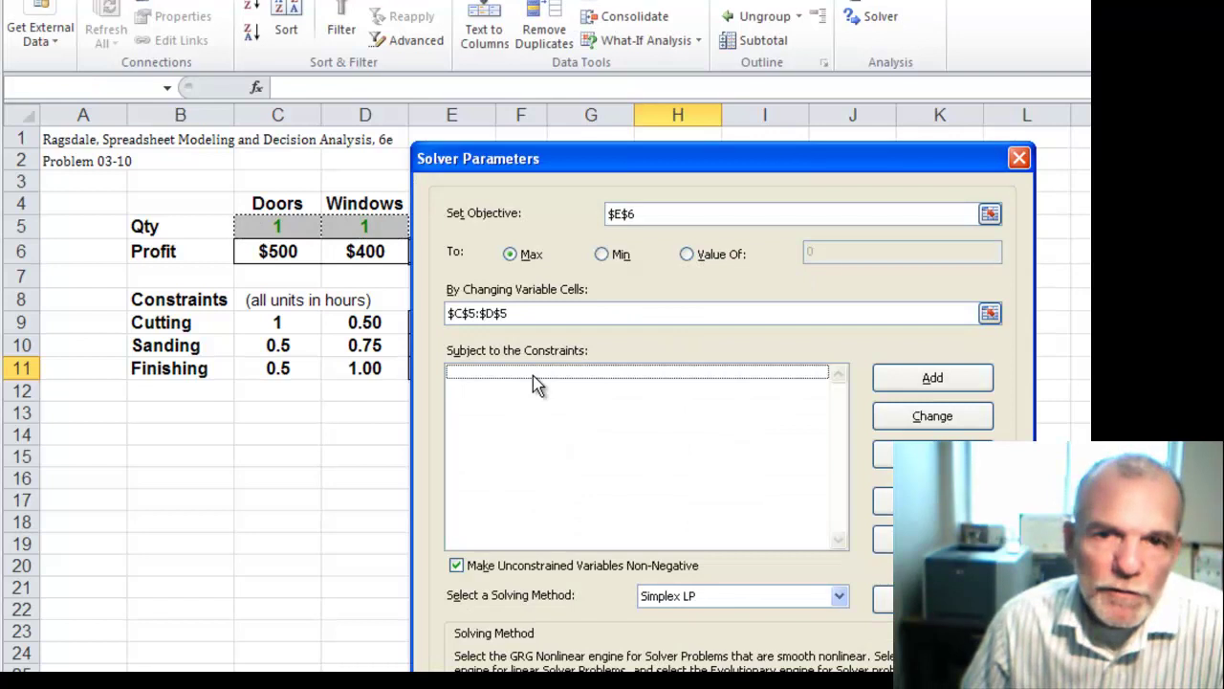
# Add the constraint E9 <= G9 for cutting hours.
pyautogui.click(908, 383)
pyautogui.moveTo(756, 402)
pyautogui.mouseDown()
pyautogui.moveTo(479, 481)
pyautogui.moveTo(410, 437)
pyautogui.moveTo(462, 409)
pyautogui.mouseUp()
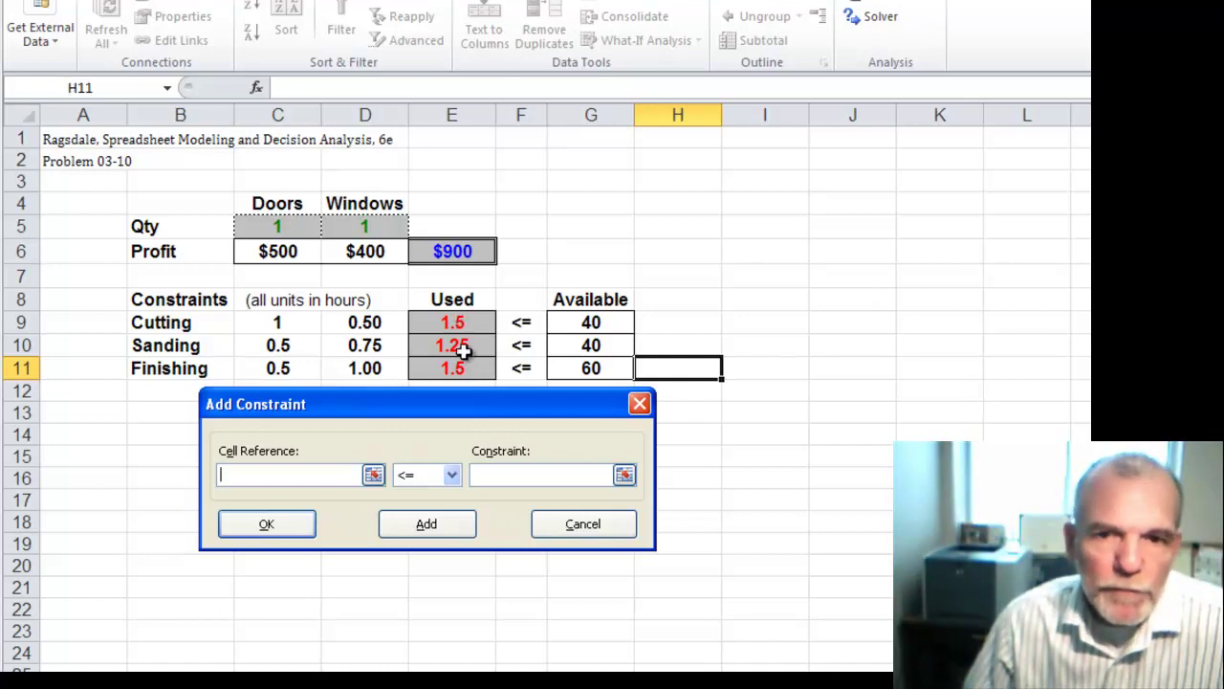
pyautogui.click(463, 323)
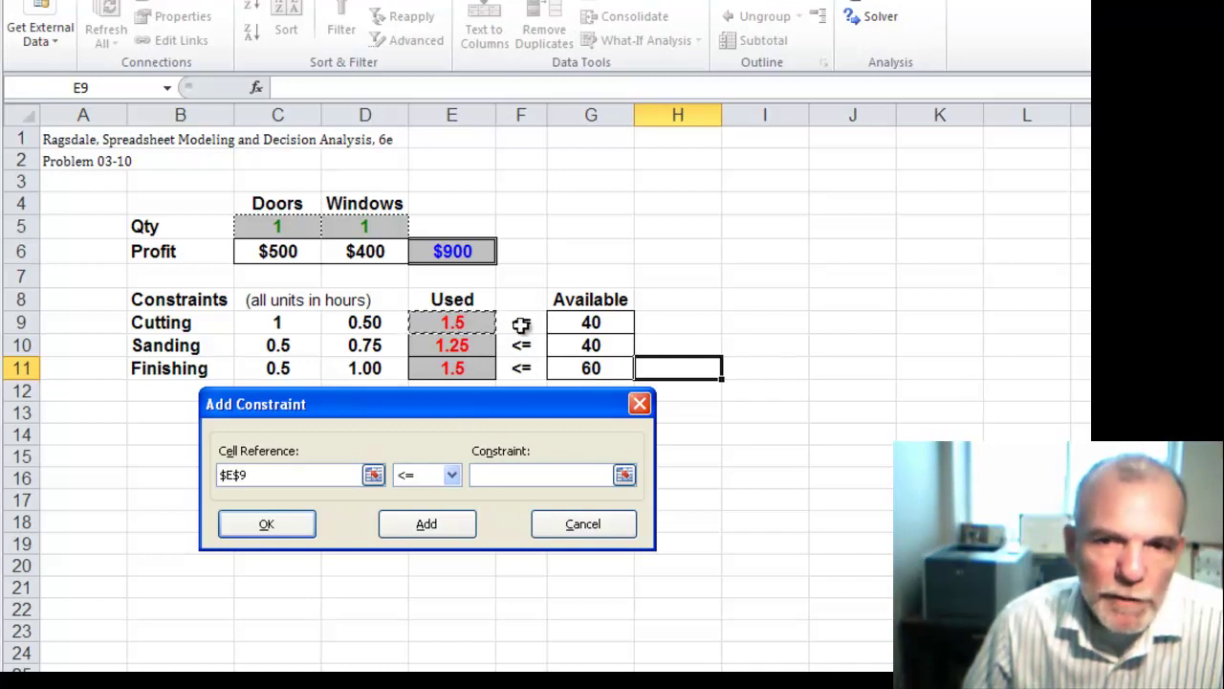
pyautogui.click(488, 474)
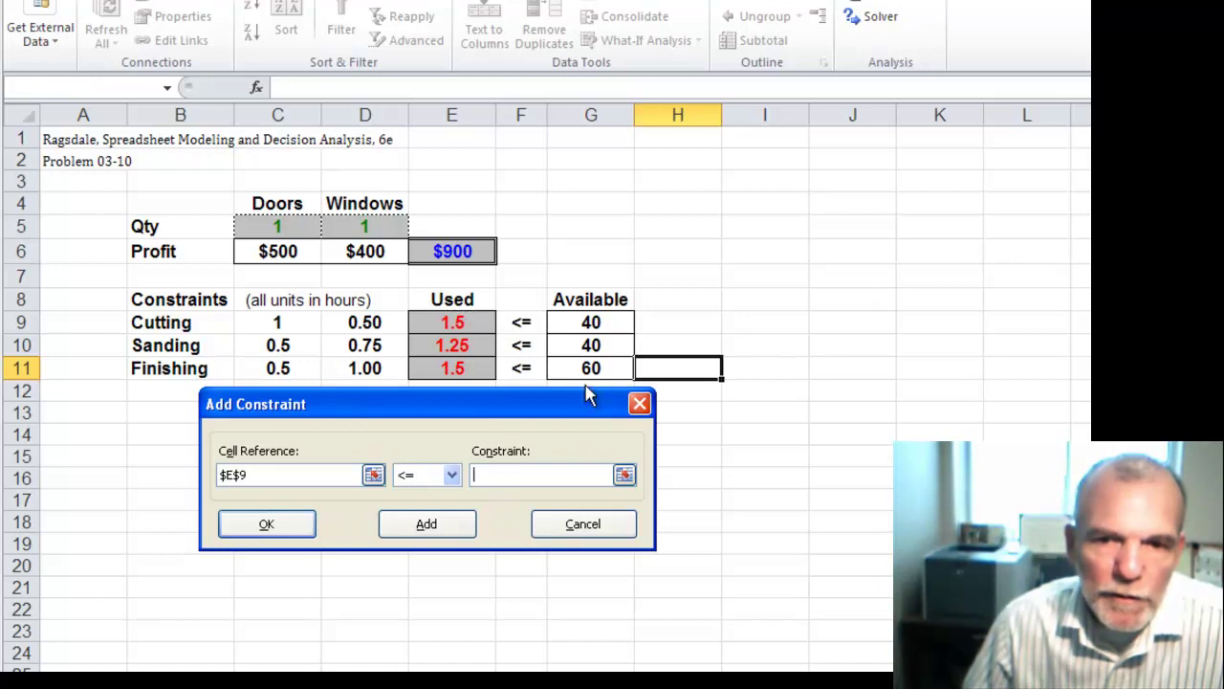
pyautogui.click(591, 323)
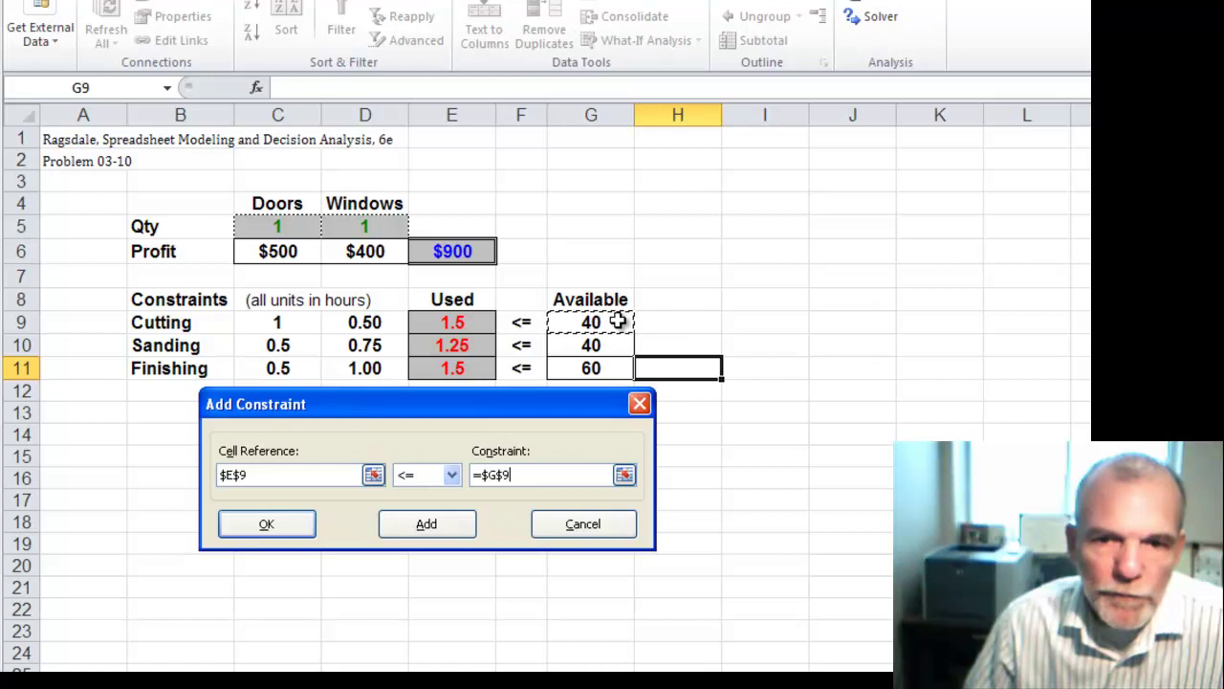
pyautogui.click(429, 526)
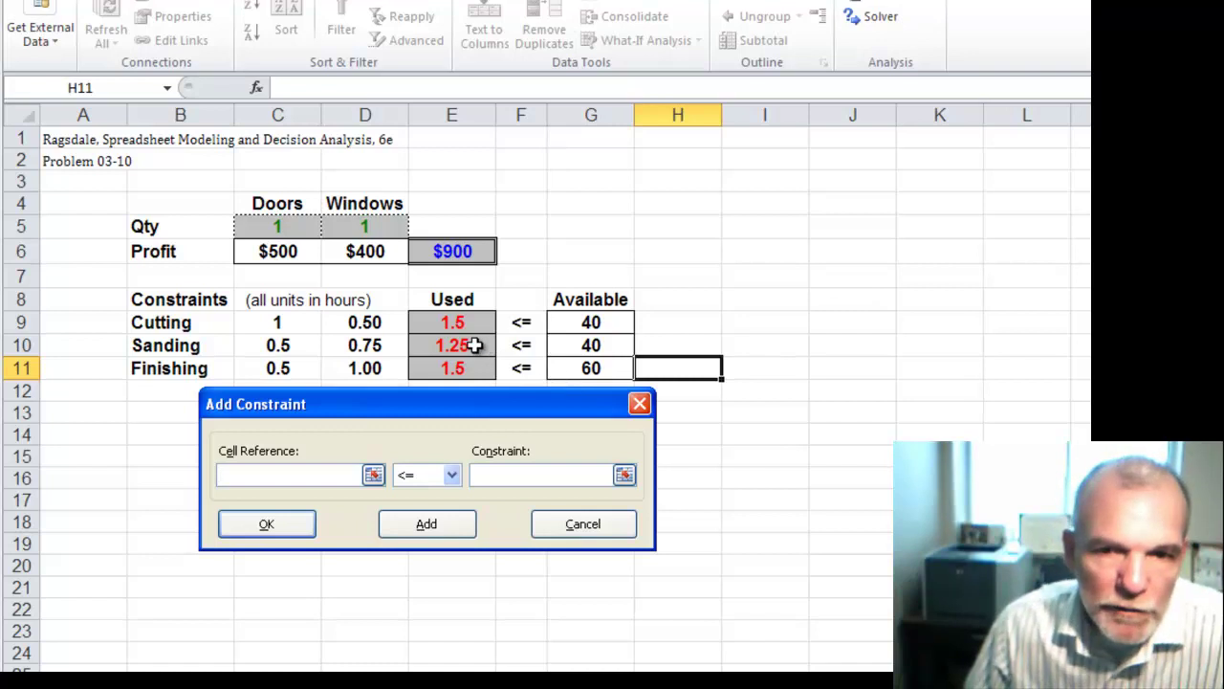
# Add the constraint E10:E11 <= G10:G11 for sanding and finishing hours.
pyautogui.moveTo(474, 346); pyautogui.dragTo(475, 365)
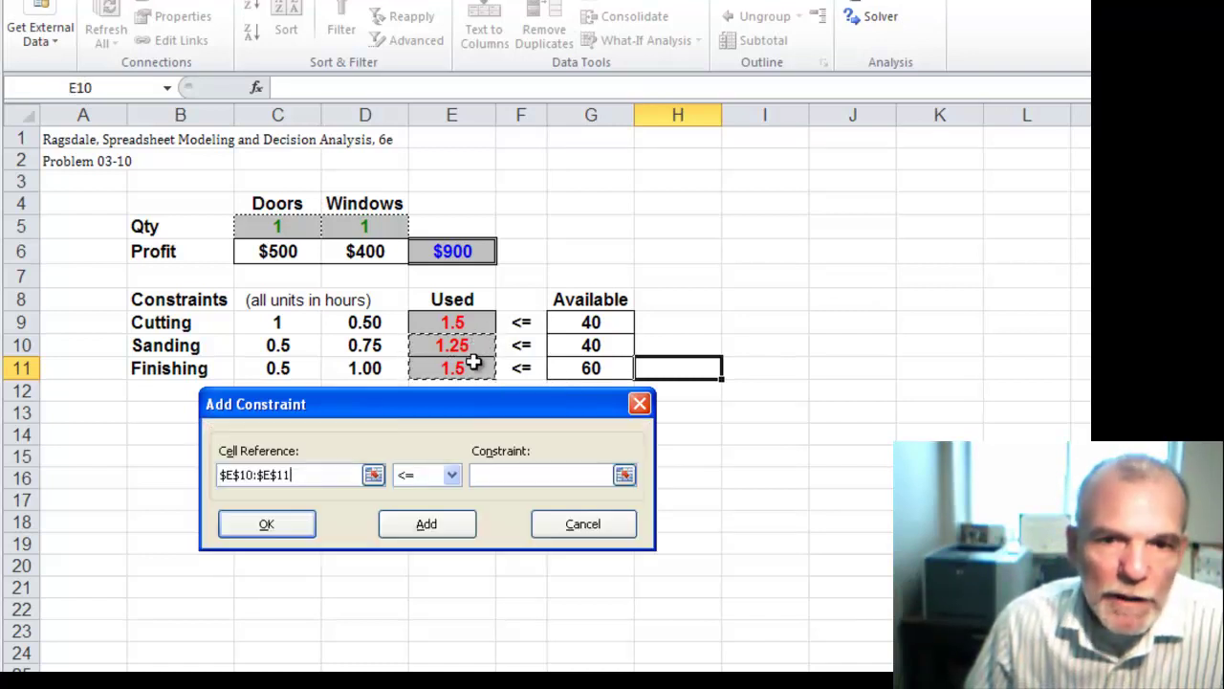
pyautogui.click(478, 476)
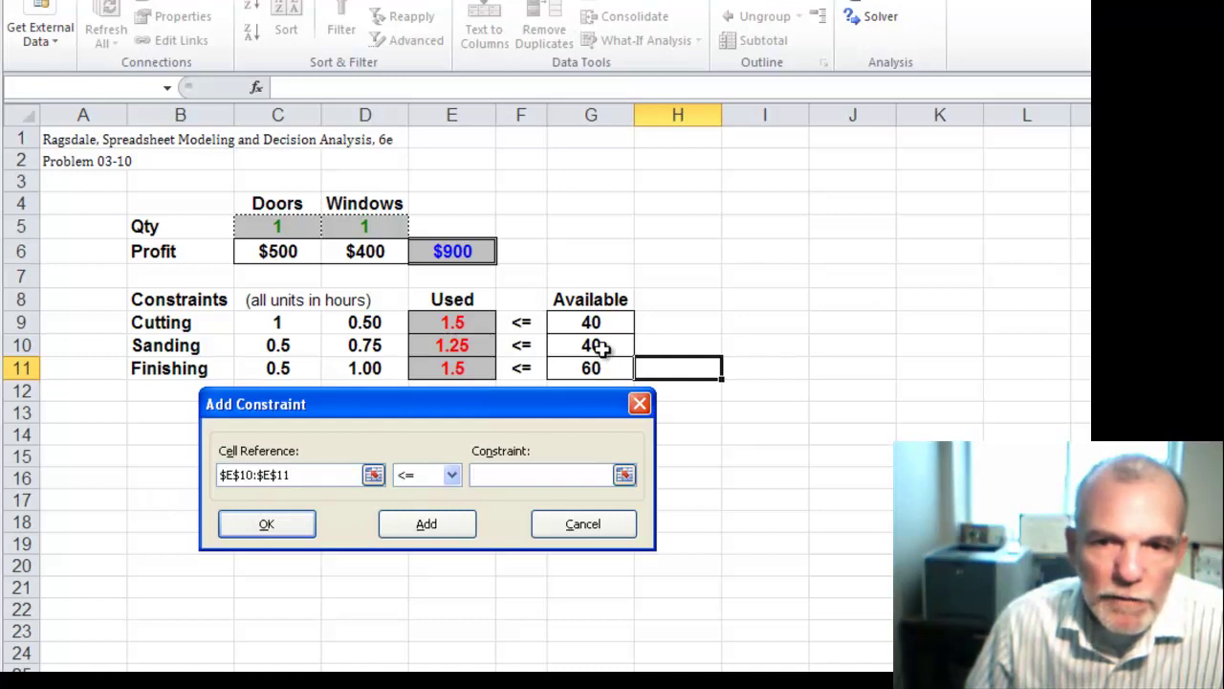
pyautogui.moveTo(593, 345); pyautogui.dragTo(597, 365)
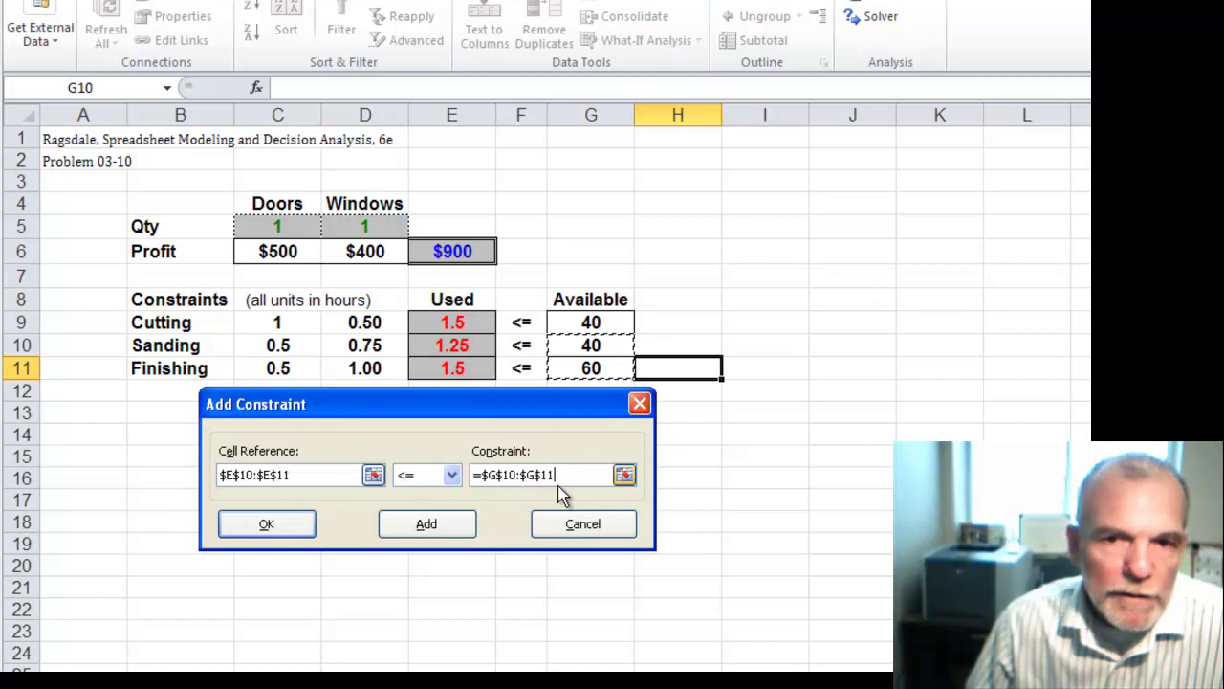
pyautogui.click(292, 532)
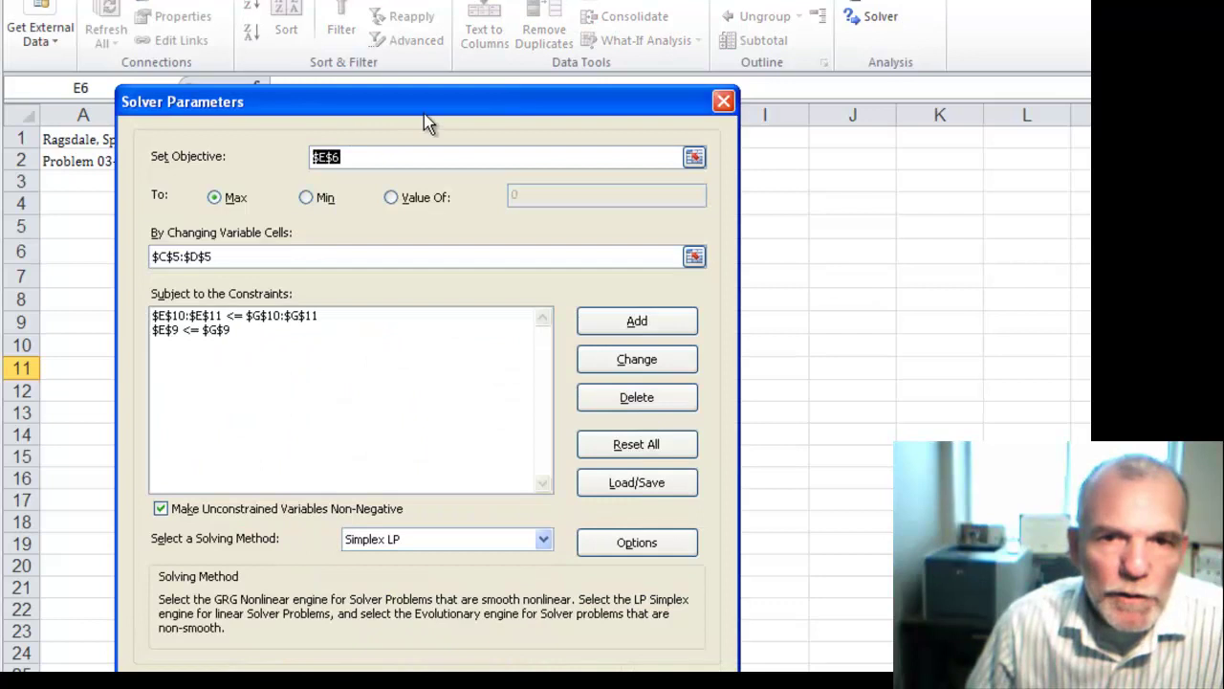
pyautogui.moveTo(424, 109); pyautogui.dragTo(699, 117)
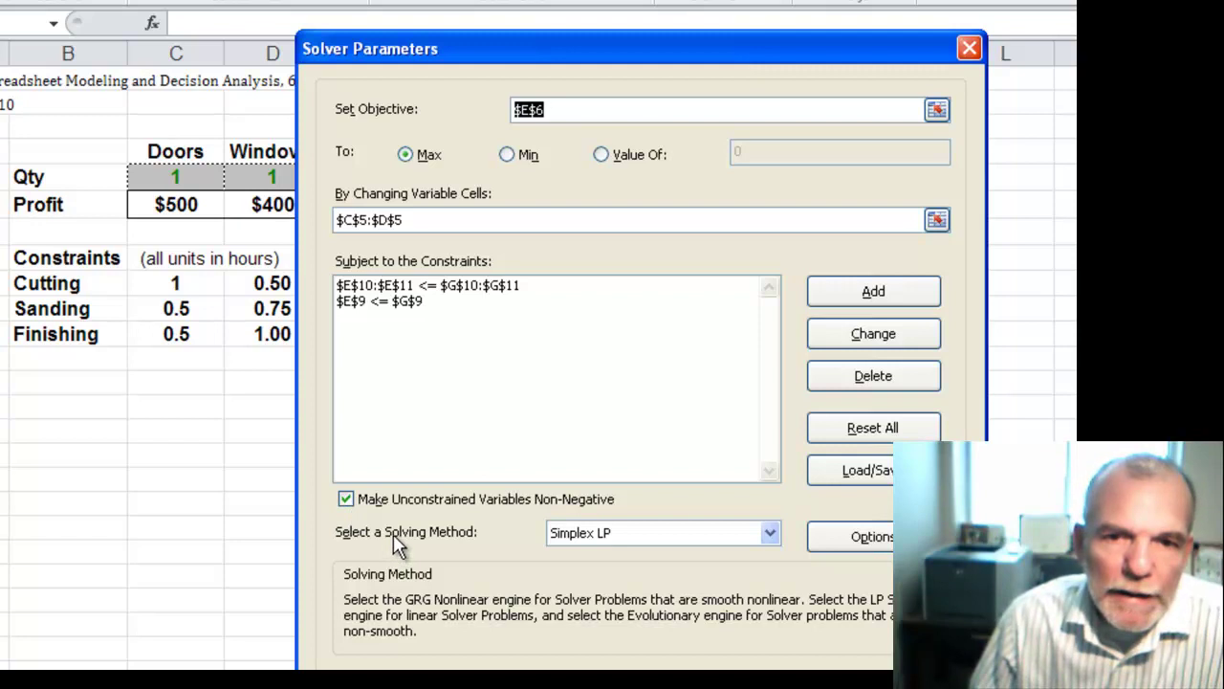
# Solve the model using the Simplex LP solving method.
pyautogui.click(771, 533)
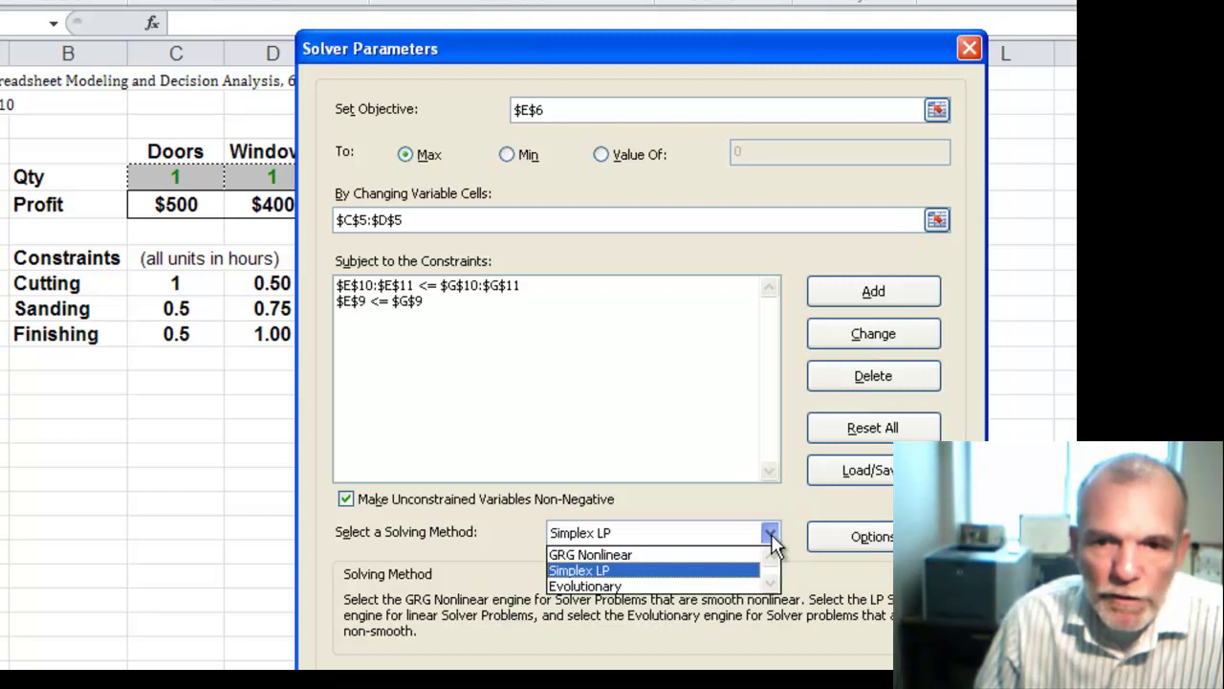
pyautogui.click(585, 576)
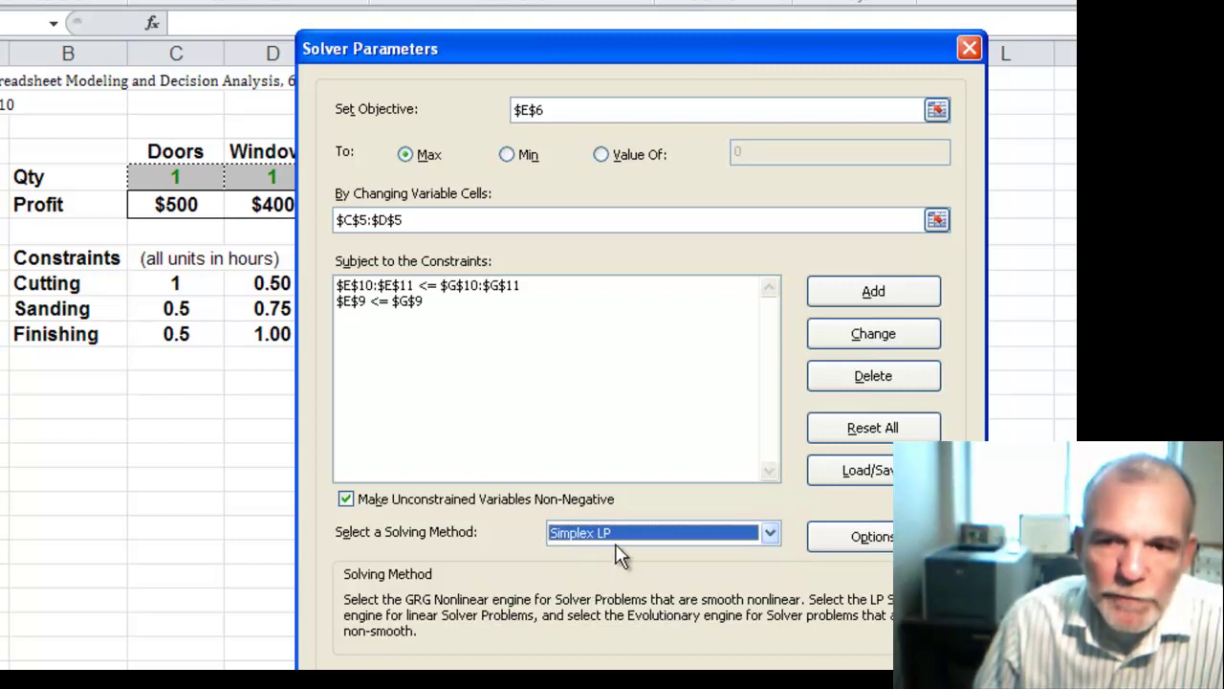
pyautogui.moveTo(677, 41); pyautogui.dragTo(661, 0)
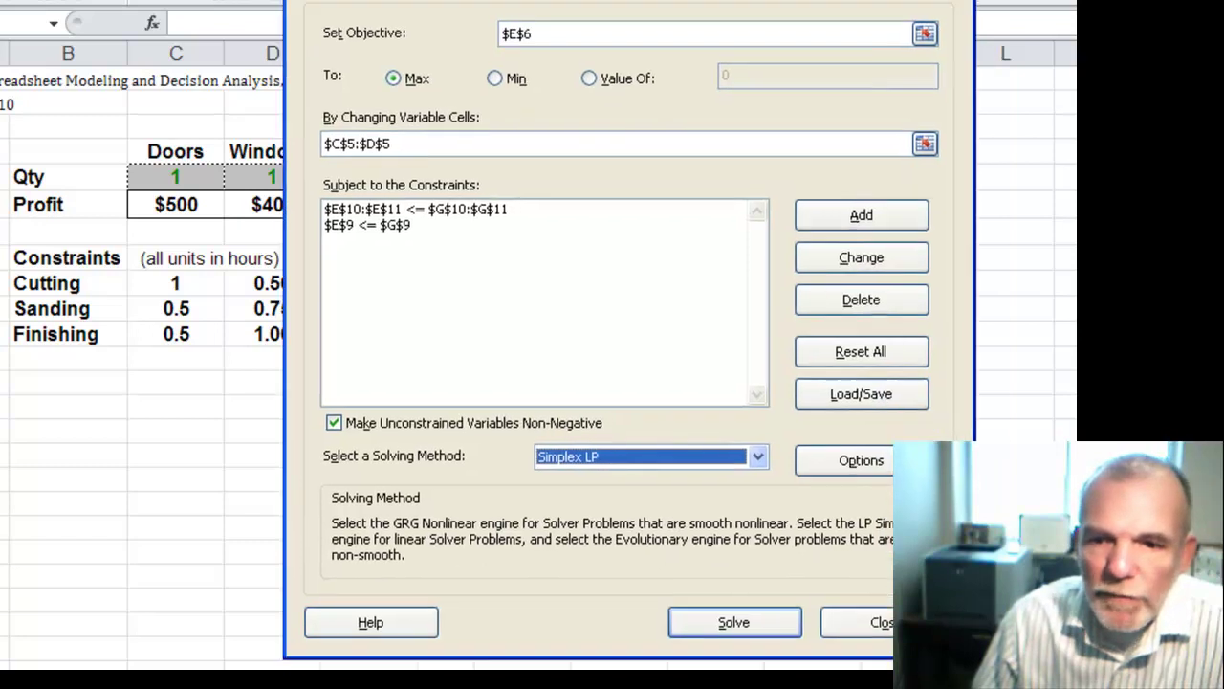
pyautogui.click(731, 586)
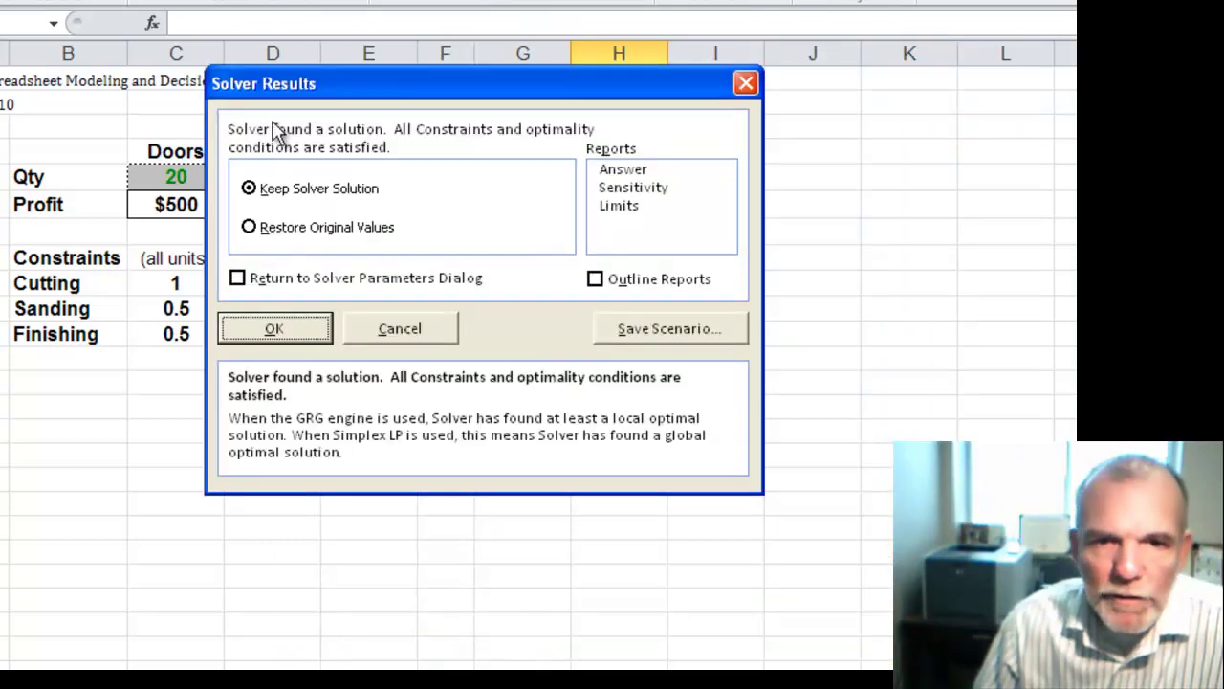
# Keep the Solver solution: 20 doors, 40 windows, $26,000 profit.
pyautogui.click(260, 330)
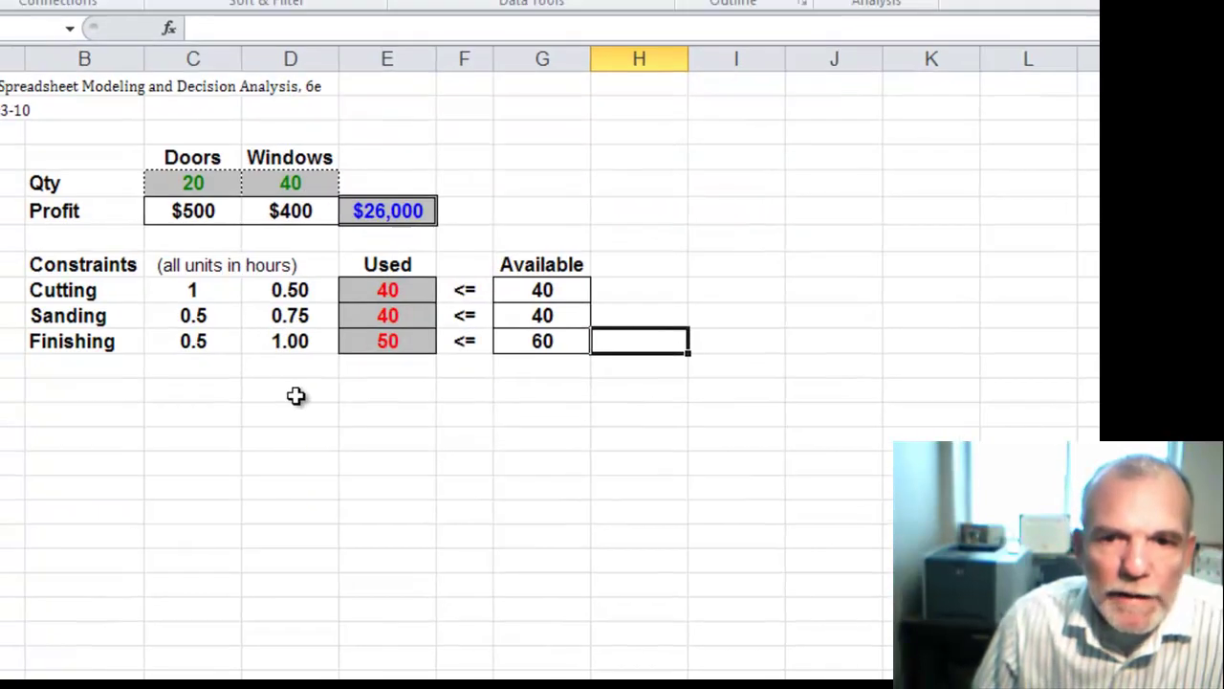